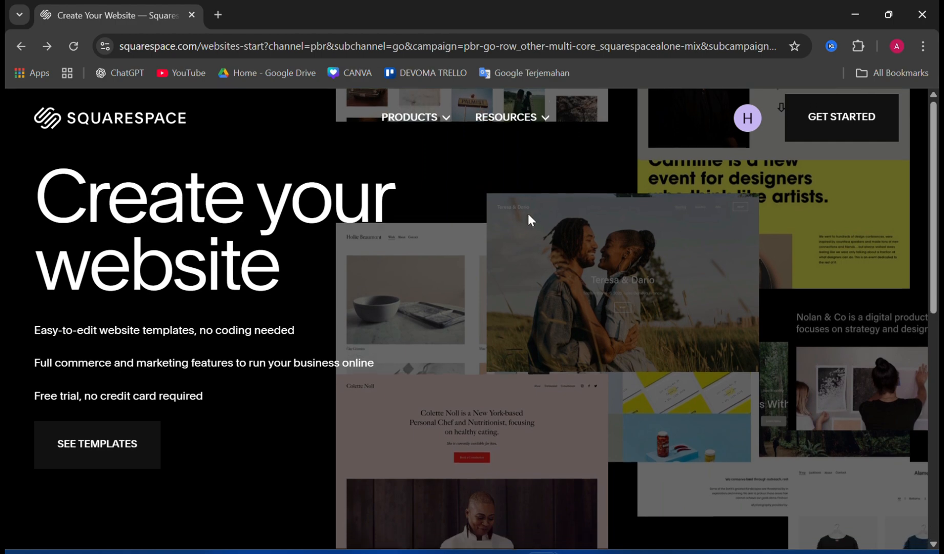
# - Start the setup of a new website from the Squarespace landing page
pyautogui.scroll(-5, 530, 283)
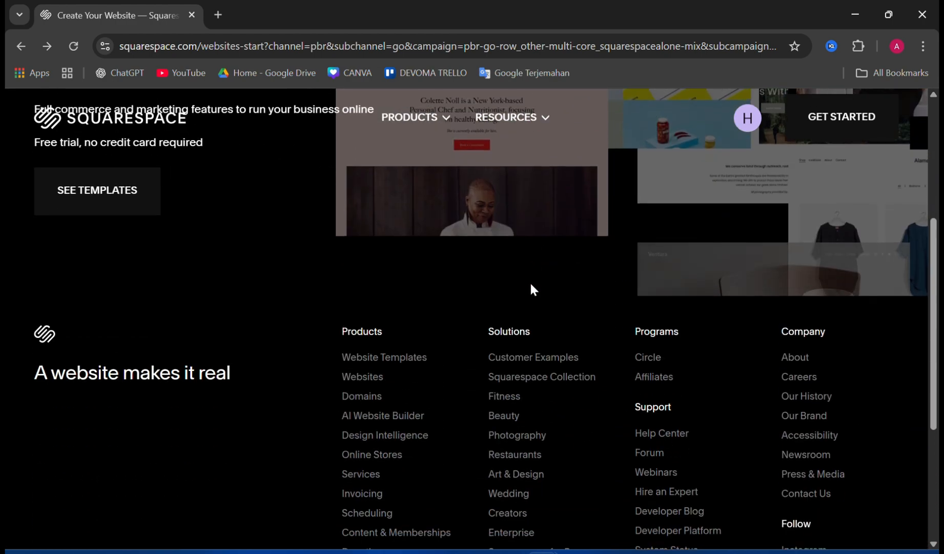
pyautogui.scroll(5, 530, 283)
pyautogui.scroll(-2, 529, 281)
pyautogui.scroll(2, 531, 283)
pyautogui.scroll(-6, 531, 284)
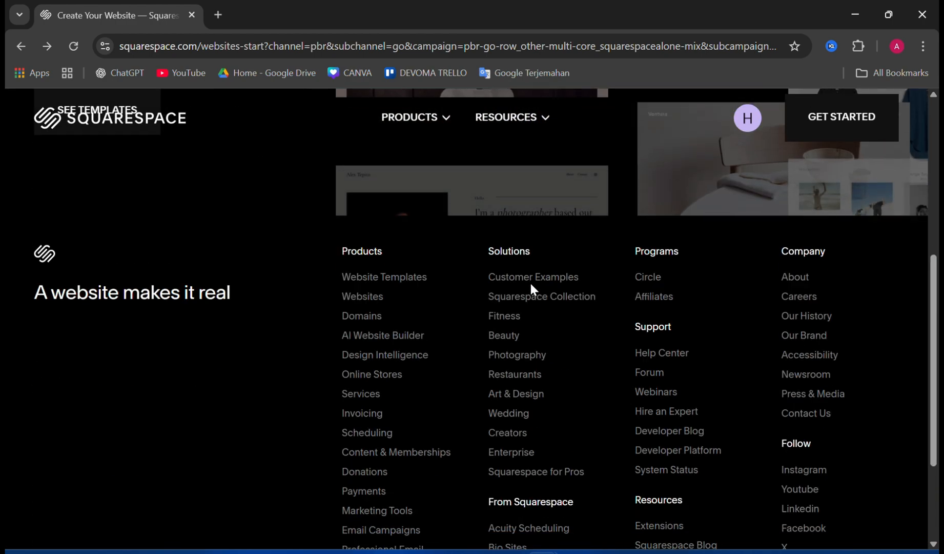
pyautogui.scroll(5, 529, 281)
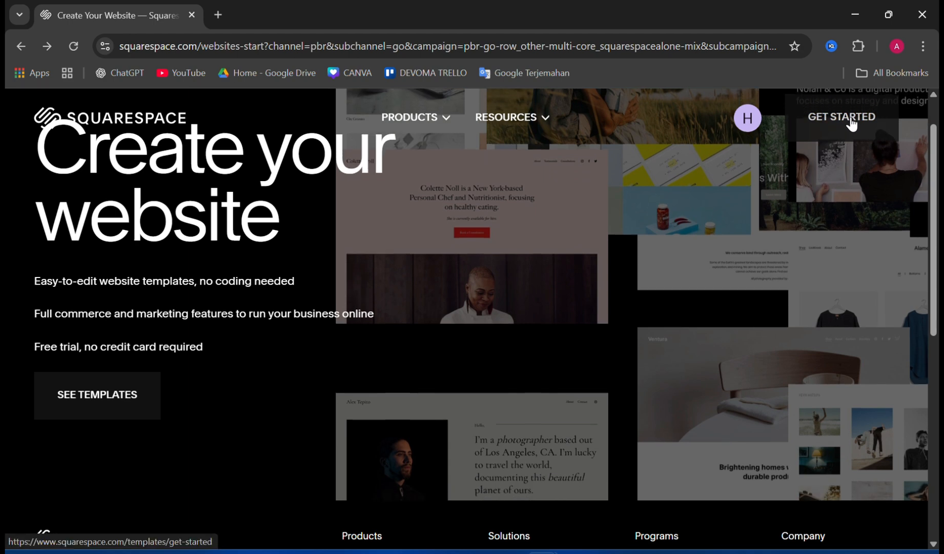
pyautogui.click(851, 116)
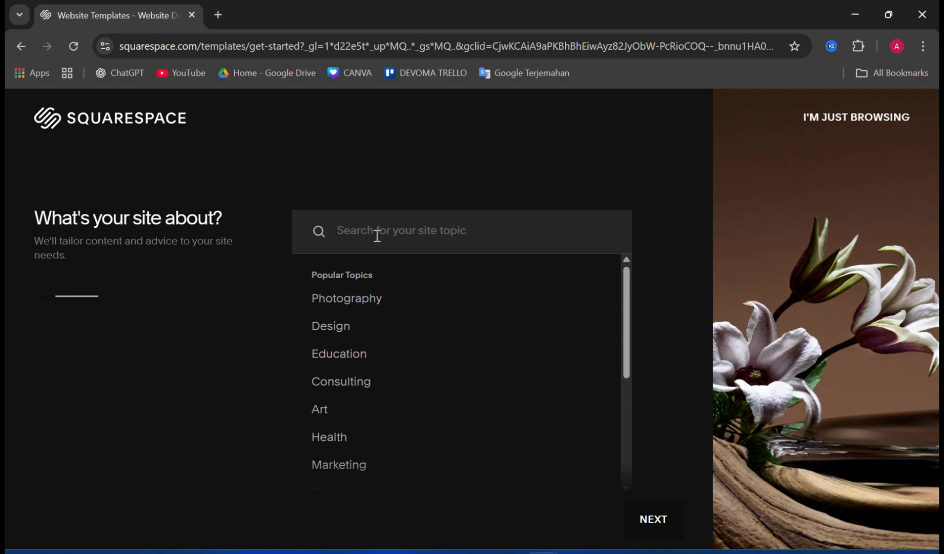
# - Search the site topics for "tech", choose Technology and continue to the website goals
pyautogui.write('tech')
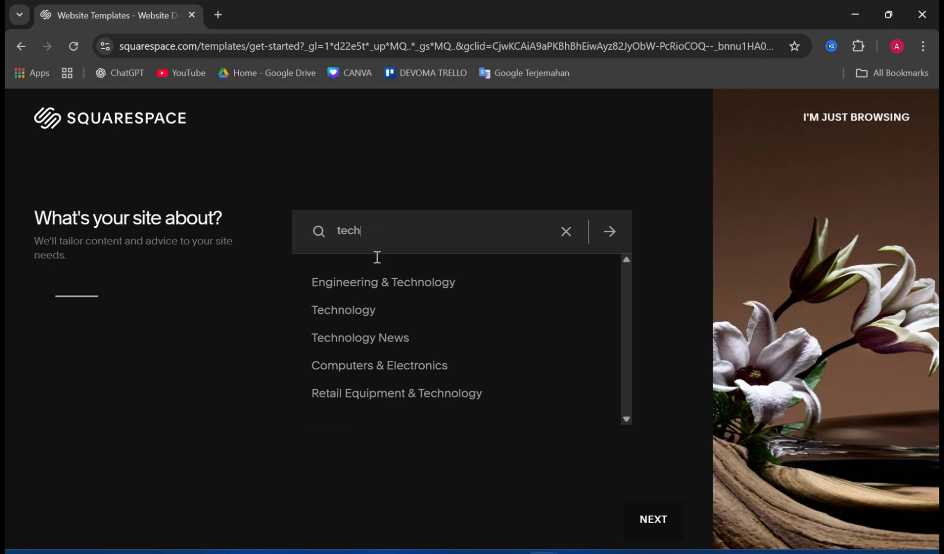
pyautogui.click(372, 309)
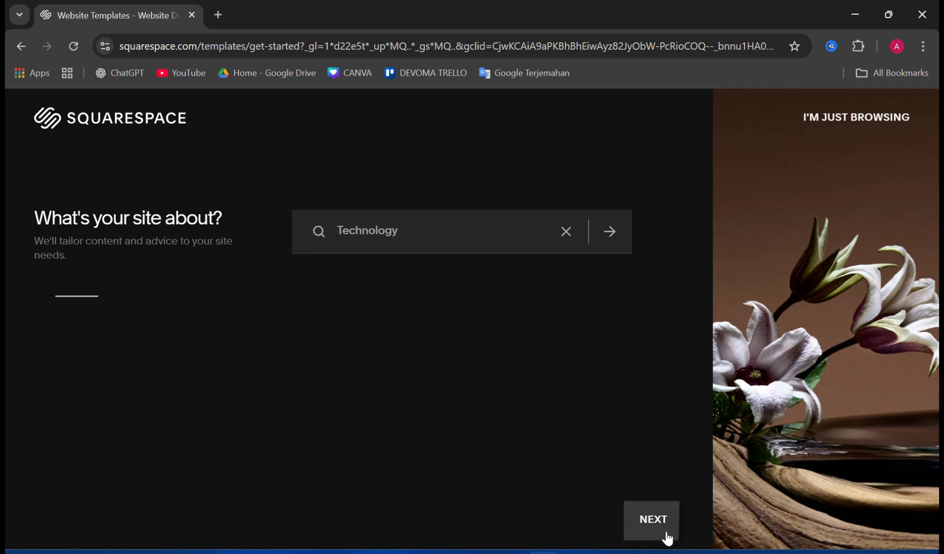
pyautogui.click(655, 520)
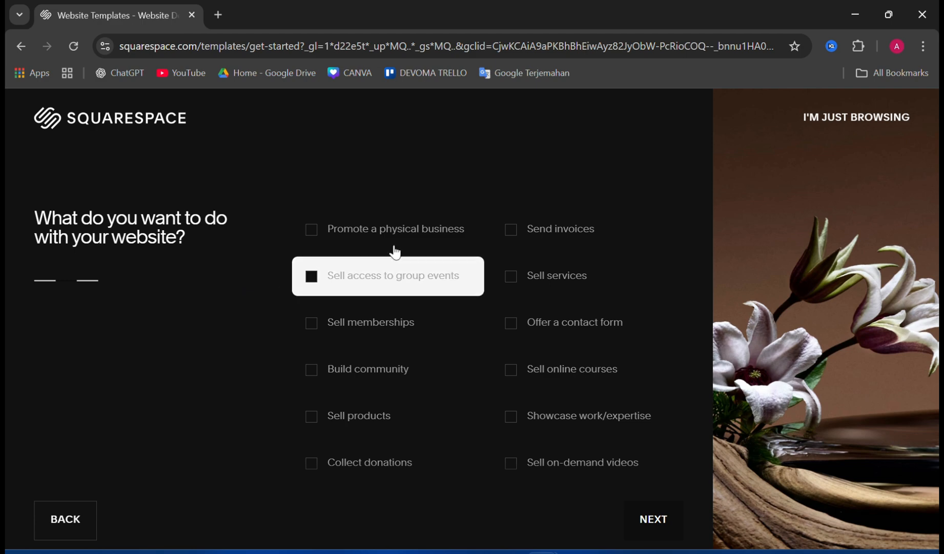
# - Select Sell services and Sell products as the website goals and continue
pyautogui.click(456, 420)
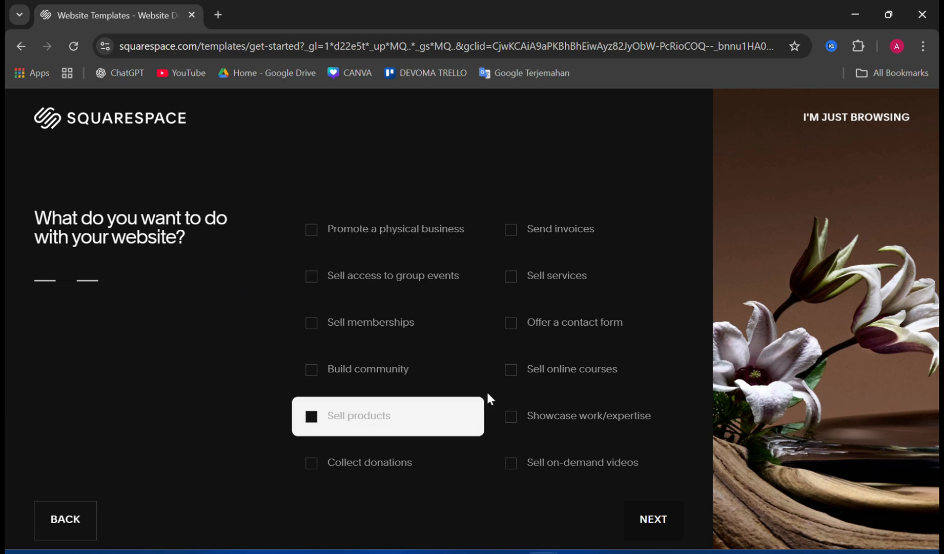
pyautogui.click(478, 430)
pyautogui.click(576, 268)
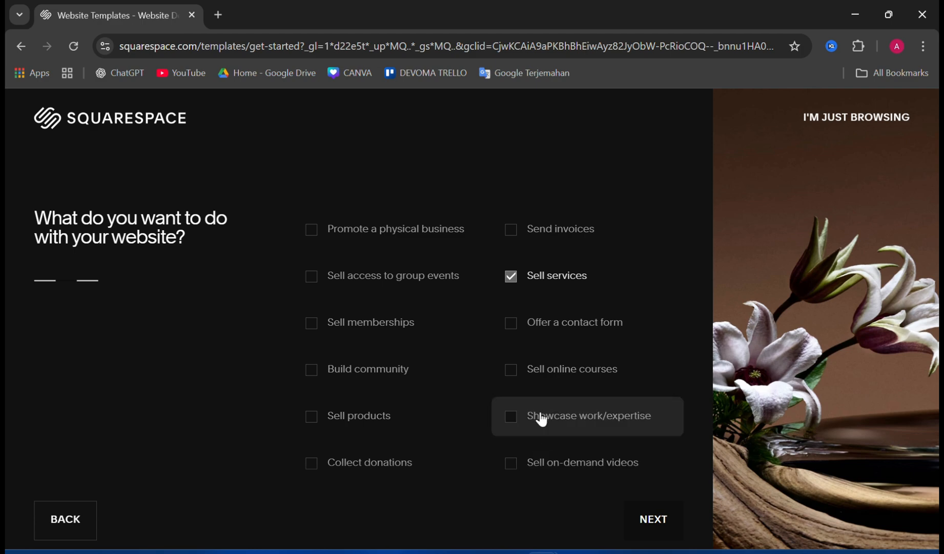
pyautogui.click(406, 415)
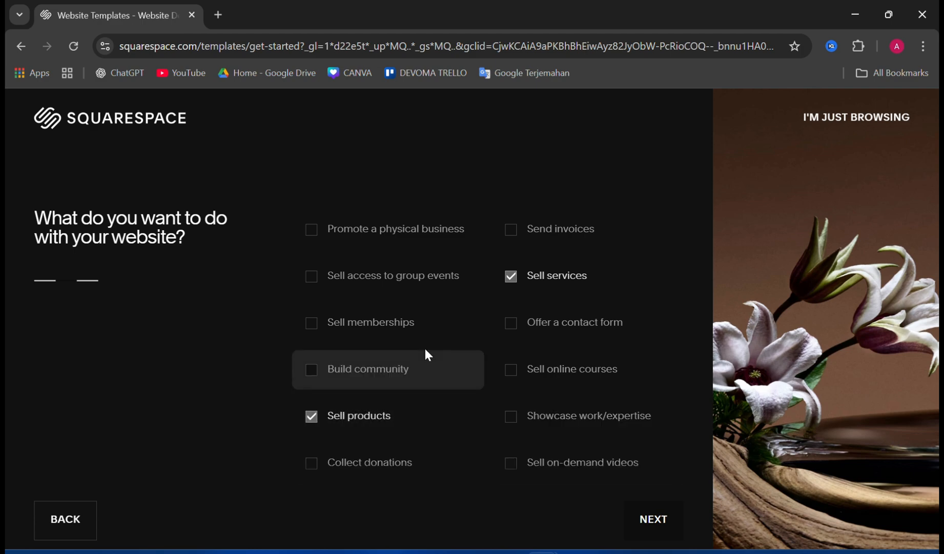
pyautogui.click(399, 229)
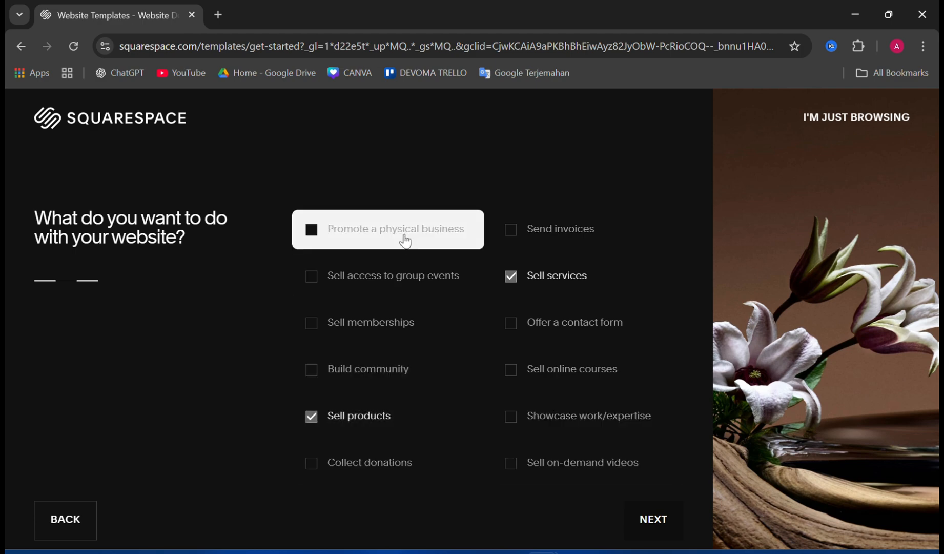
pyautogui.scroll(-1, 597, 422)
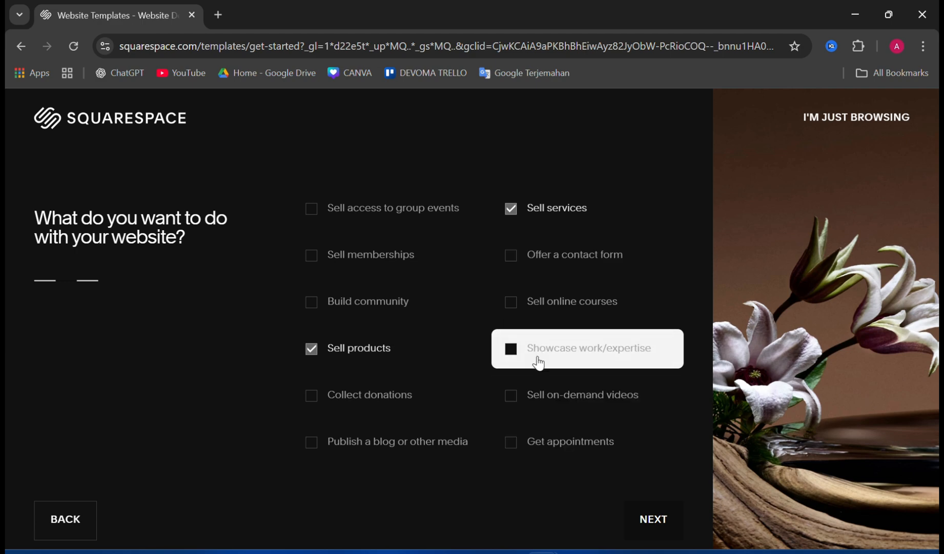
pyautogui.scroll(1, 564, 382)
pyautogui.click(660, 522)
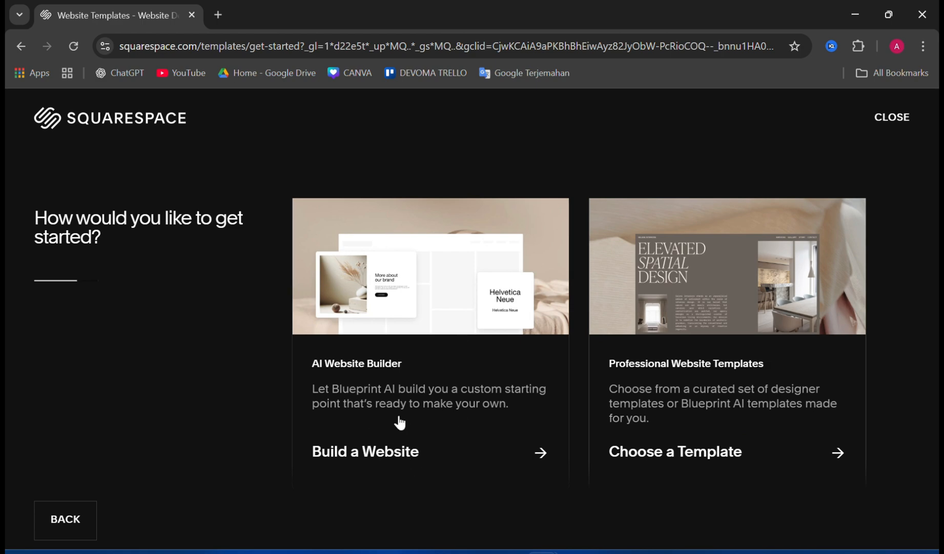
# - Choose to build the website with the AI Website Builder and set the site title to TutorialsWithSena
pyautogui.click(413, 453)
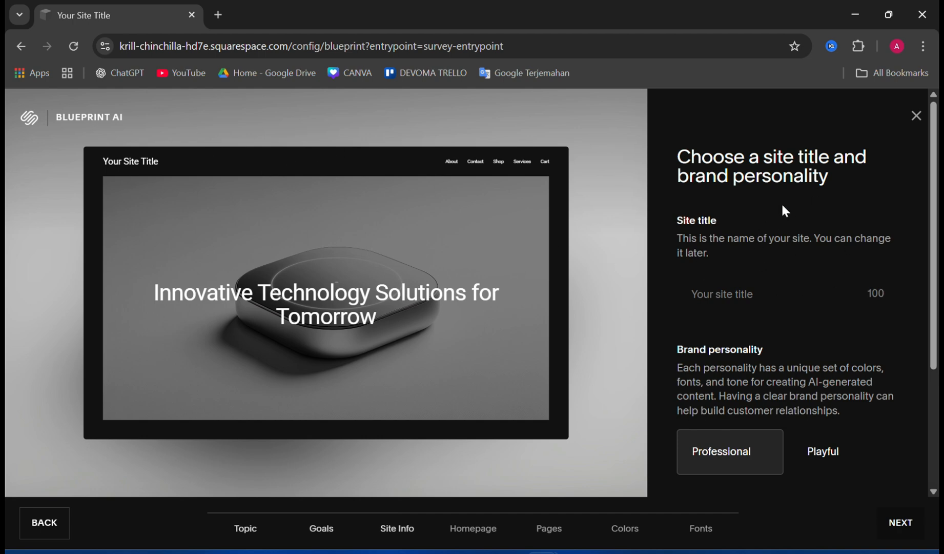
pyautogui.scroll(-3, 727, 316)
pyautogui.scroll(3, 732, 377)
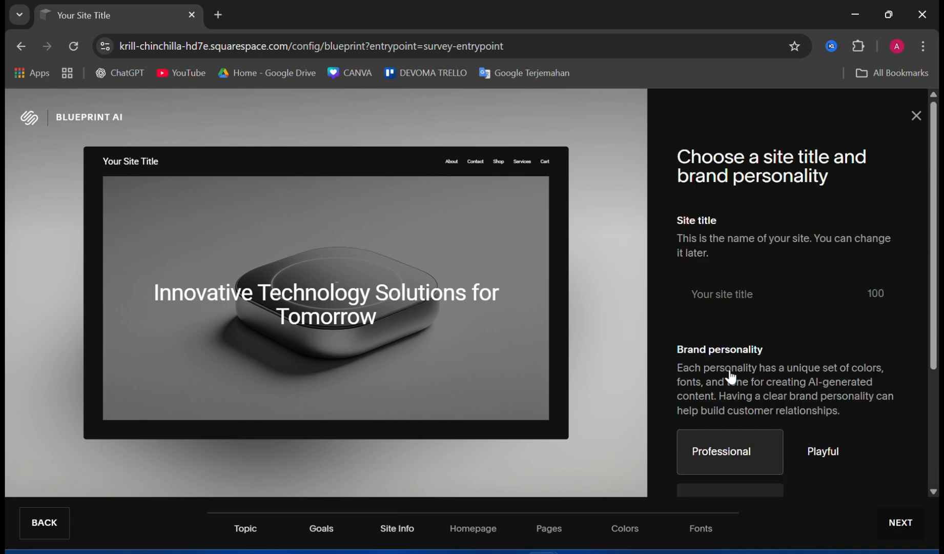
pyautogui.click(729, 299)
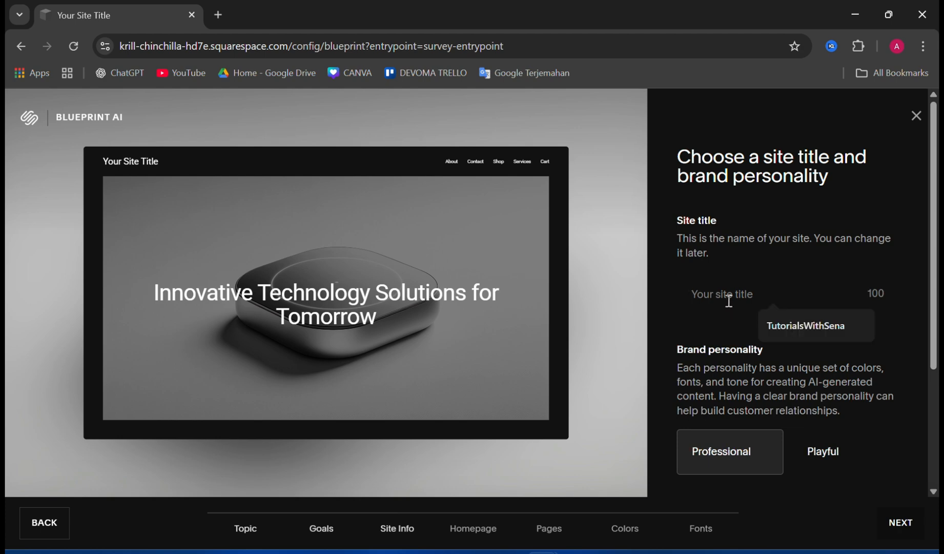
pyautogui.click(781, 331)
# - Keep the Professional brand personality and continue to building the homepage
pyautogui.scroll(-2, 797, 361)
pyautogui.scroll(-2, 804, 373)
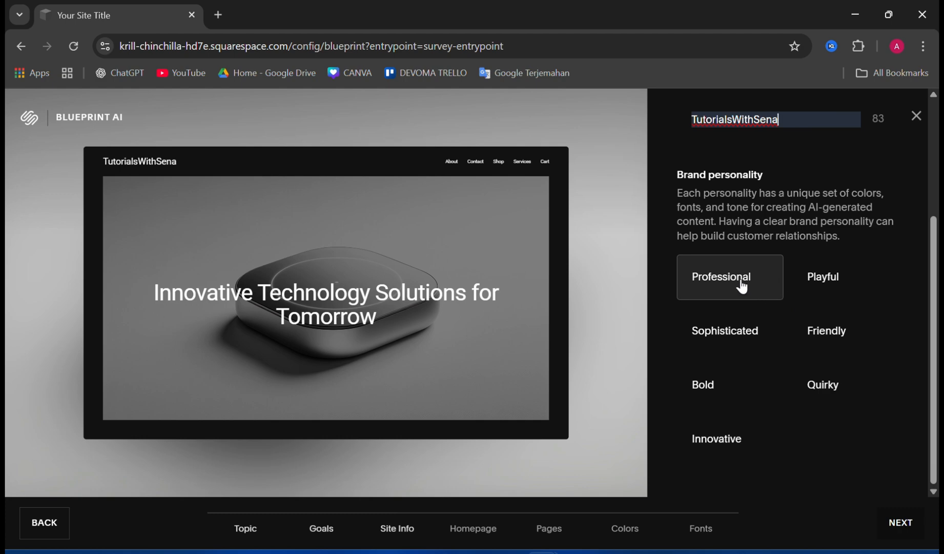
pyautogui.scroll(3, 802, 393)
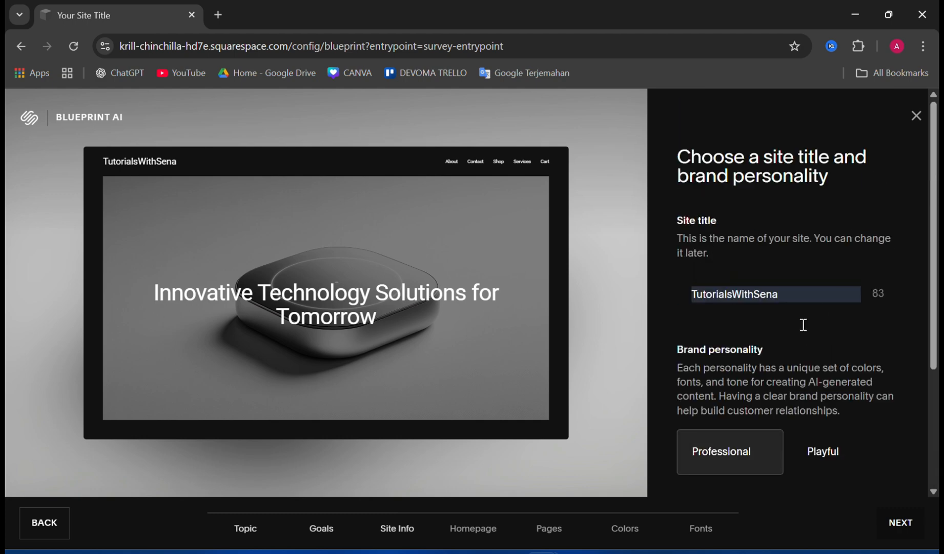
pyautogui.click(923, 521)
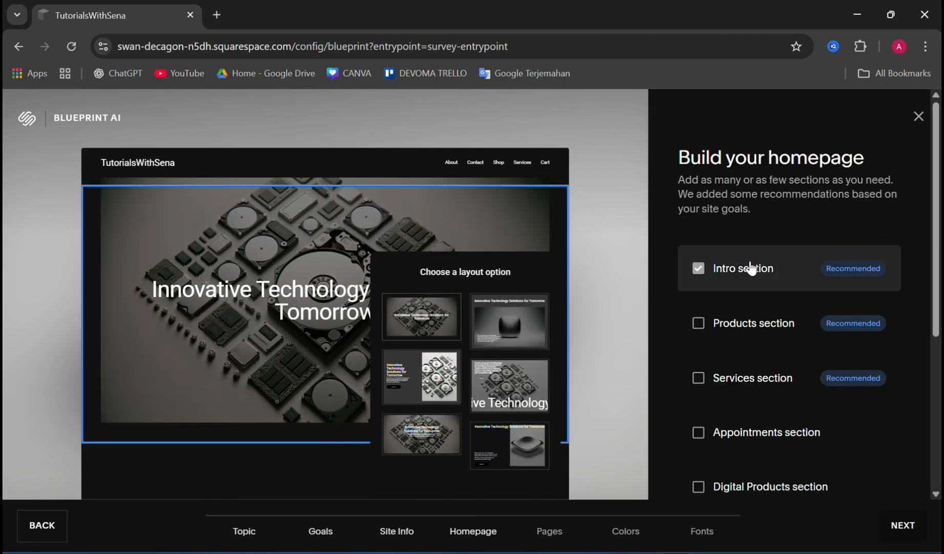
# - Add the recommended Products and Services sections to the homepage
pyautogui.scroll(-2, 809, 221)
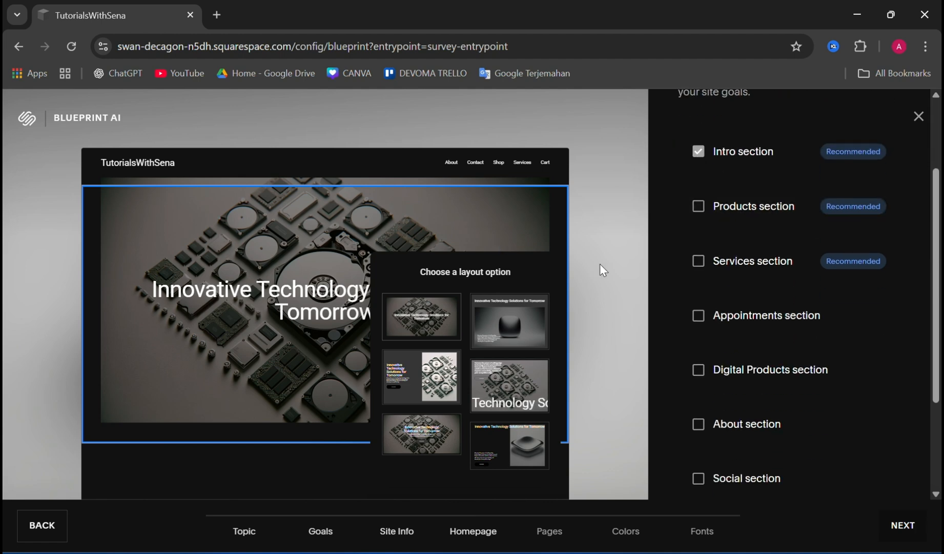
pyautogui.scroll(2, 718, 271)
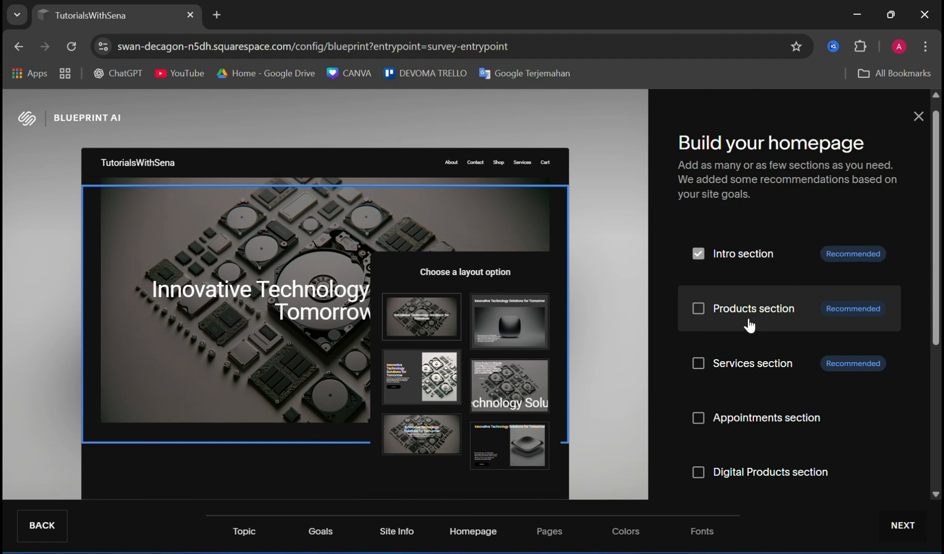
pyautogui.click(701, 316)
pyautogui.click(704, 367)
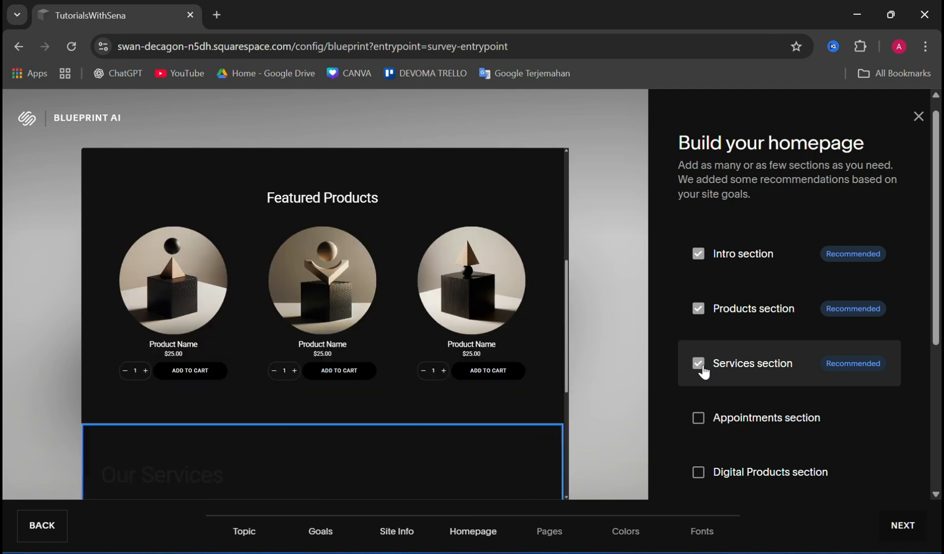
# - Add the Footer, Digital Products and Social sections to the homepage
pyautogui.scroll(5, 335, 307)
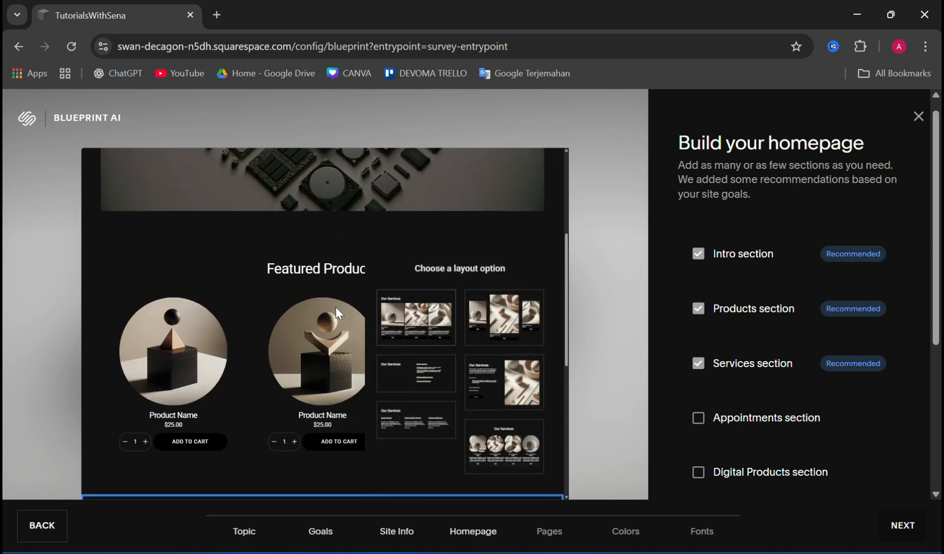
pyautogui.scroll(-5, 357, 363)
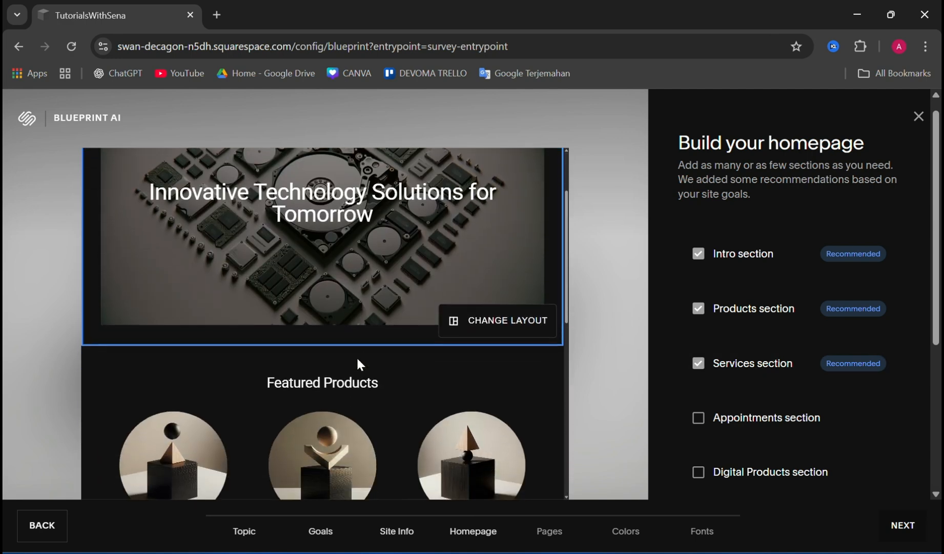
pyautogui.scroll(-3, 729, 347)
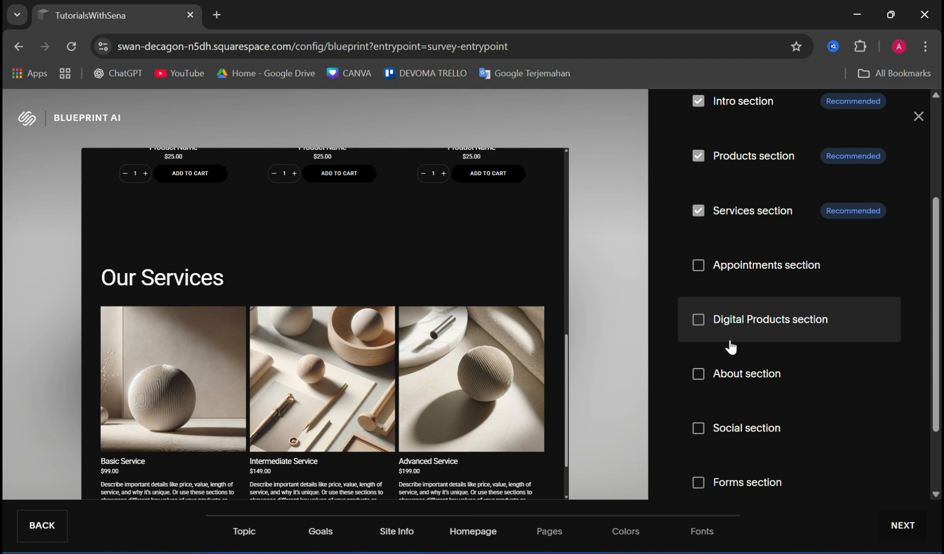
pyautogui.scroll(-2, 731, 347)
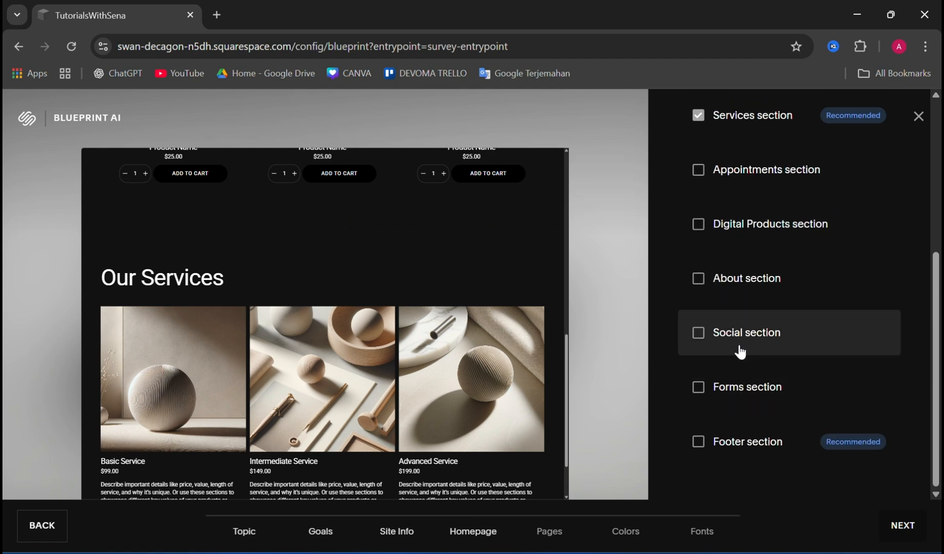
pyautogui.click(708, 447)
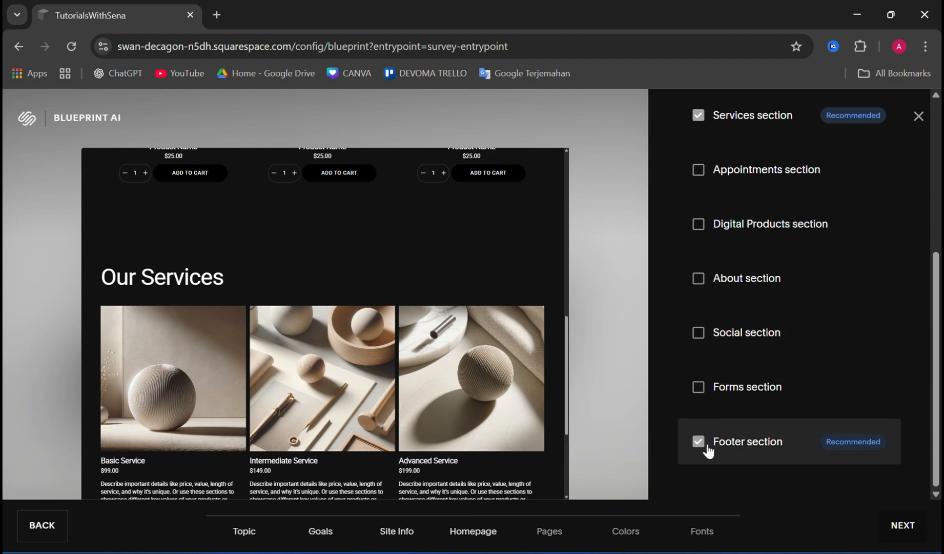
pyautogui.scroll(1, 717, 364)
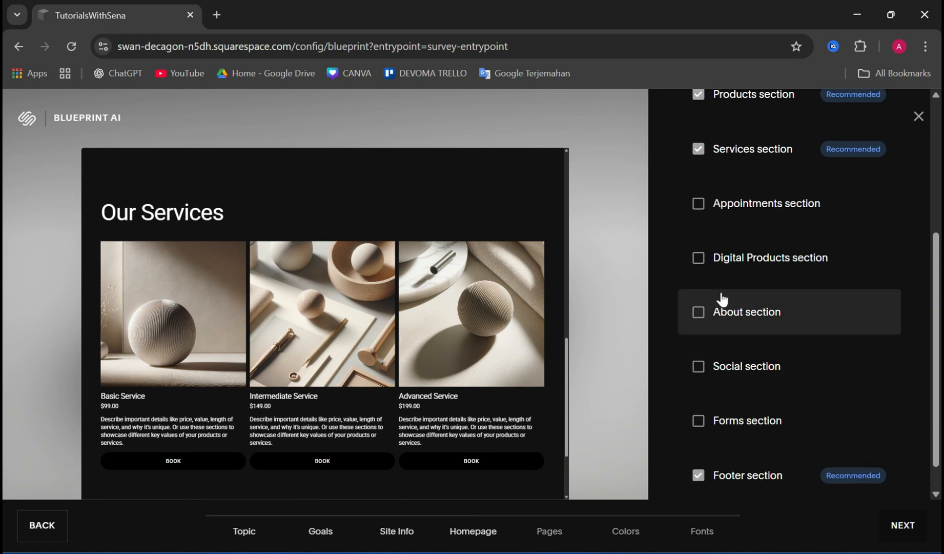
pyautogui.click(701, 266)
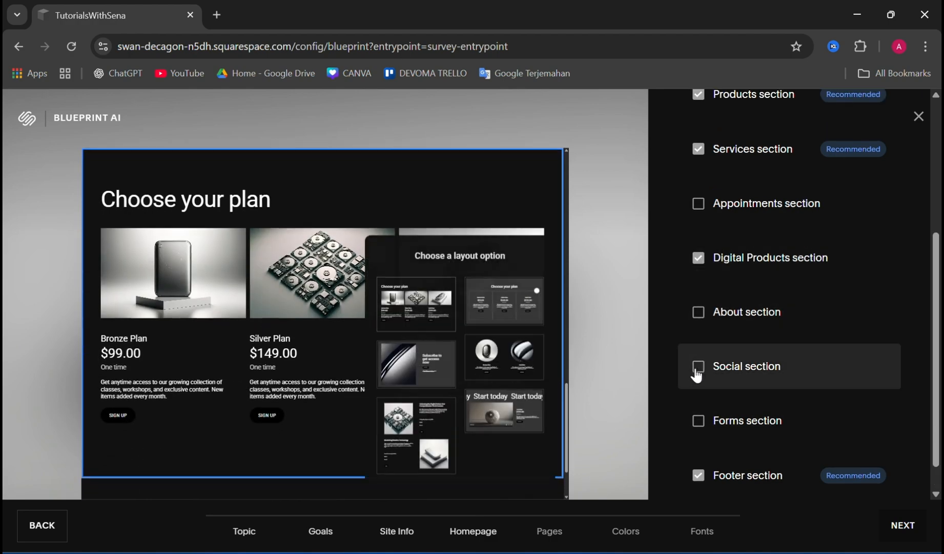
pyautogui.click(698, 366)
# - Review the homepage preview from the intro through the products, services, plans and social sections
pyautogui.scroll(15, 365, 310)
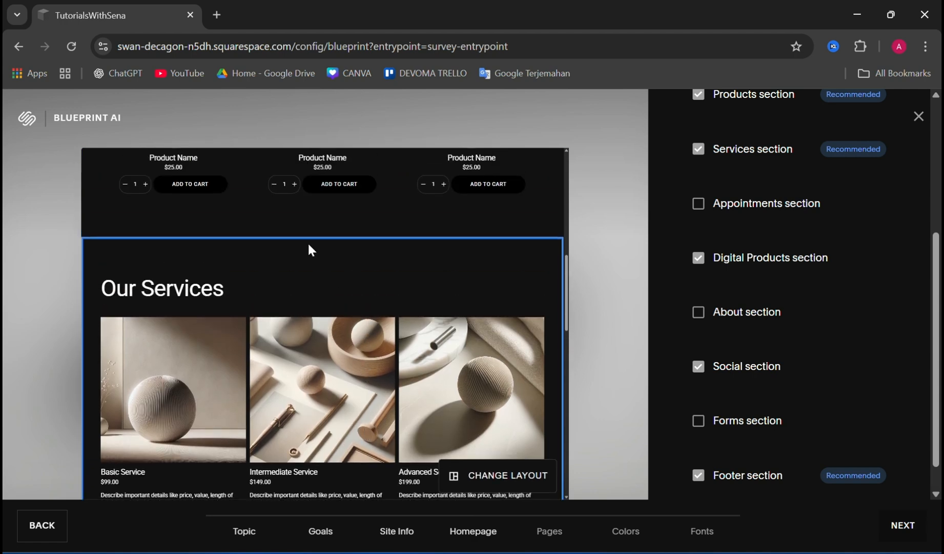
pyautogui.scroll(-3, 303, 247)
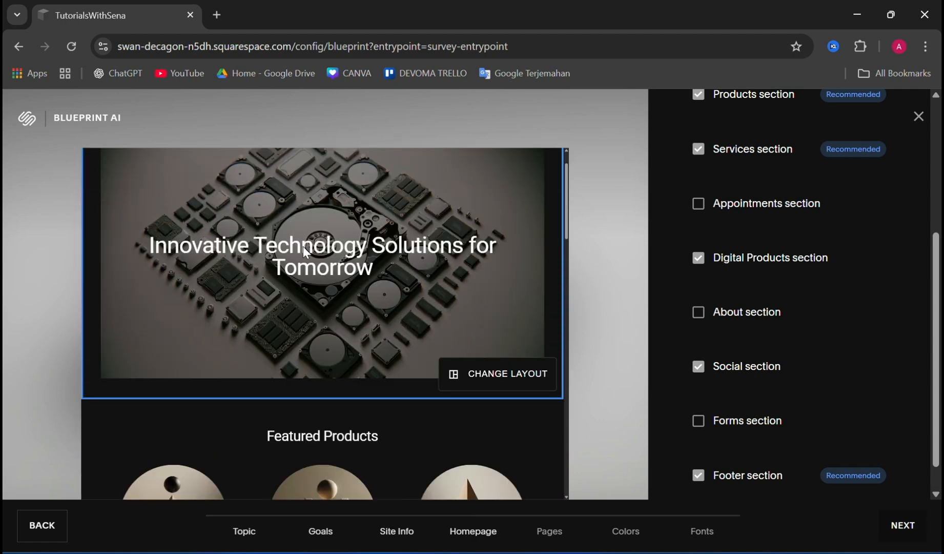
pyautogui.scroll(4, 308, 216)
pyautogui.scroll(-5, 322, 297)
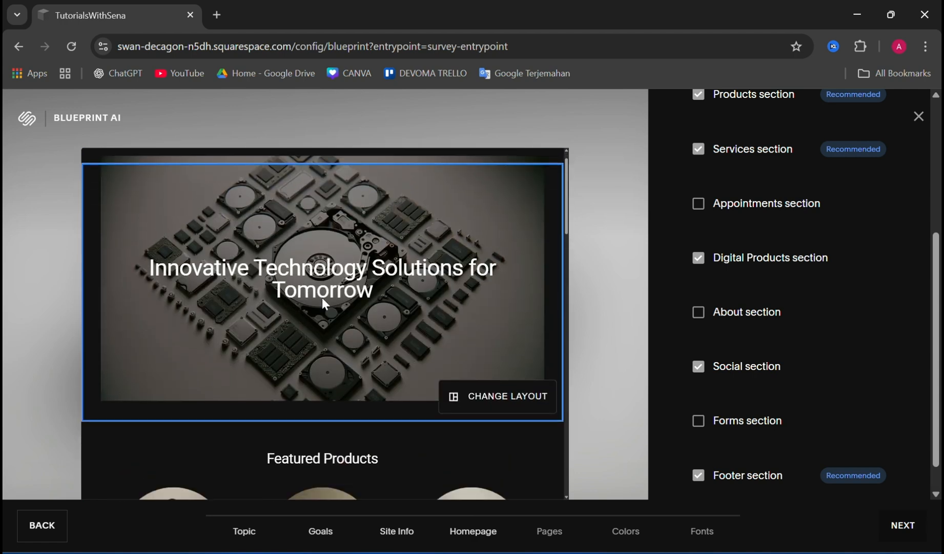
pyautogui.scroll(-5, 323, 302)
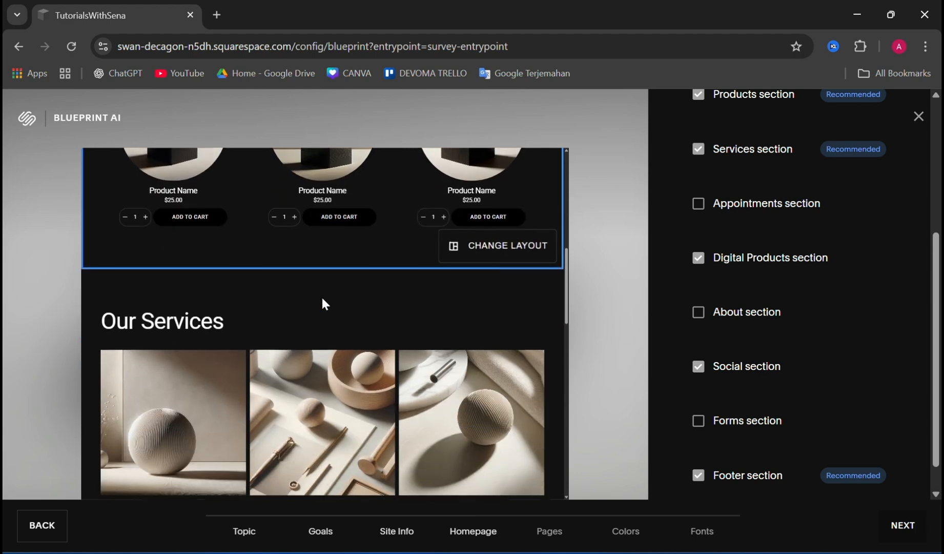
pyautogui.scroll(-5, 323, 303)
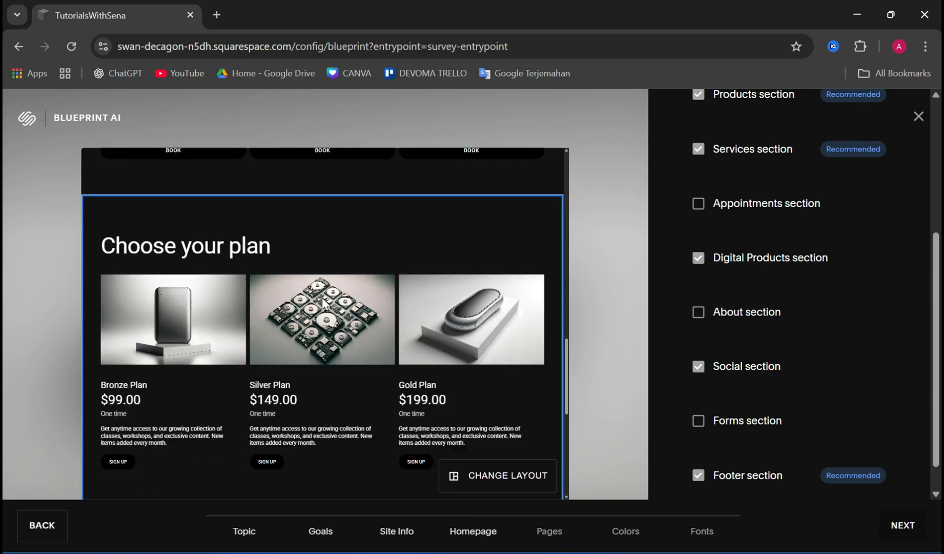
pyautogui.scroll(-1, 377, 366)
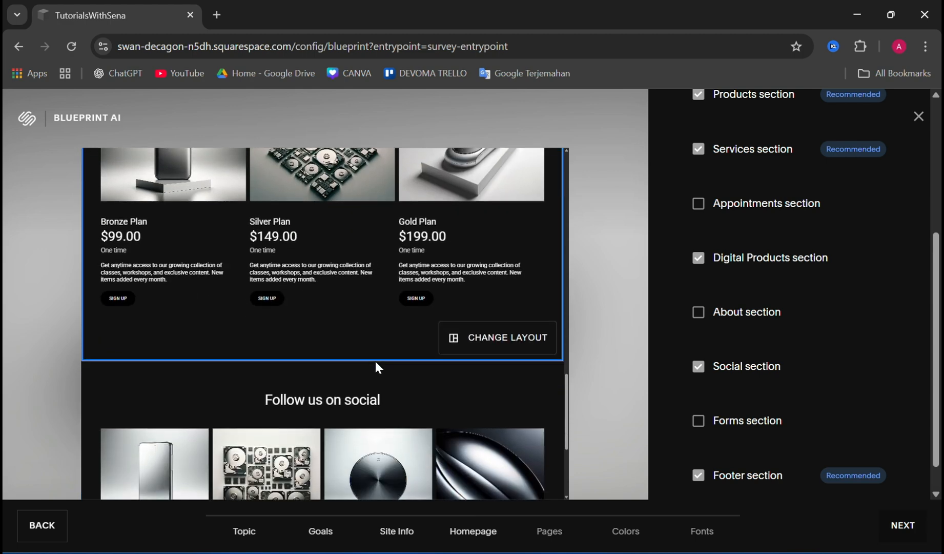
# - Check the social and footer sections of the homepage preview and continue to the site's pages
pyautogui.scroll(1, 377, 366)
pyautogui.scroll(-2, 377, 366)
pyautogui.scroll(-3, 378, 367)
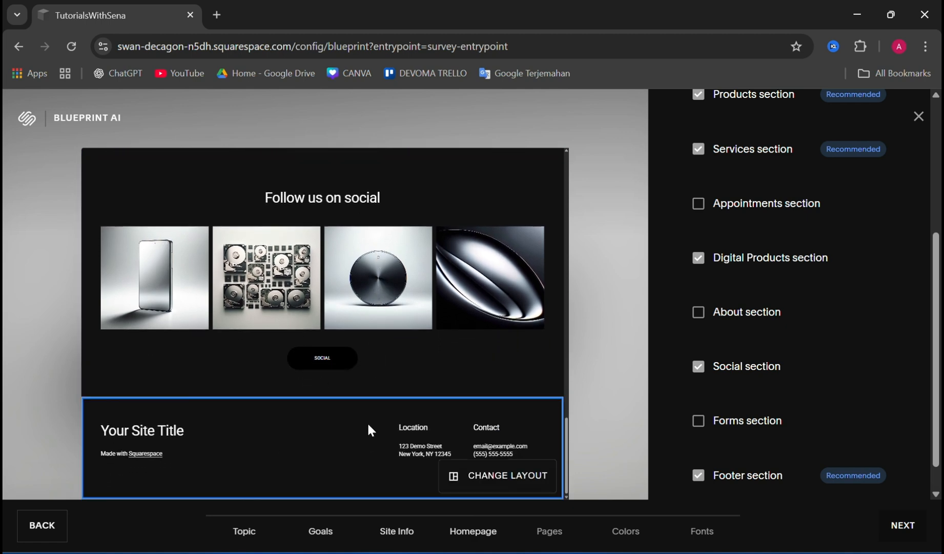
pyautogui.click(911, 528)
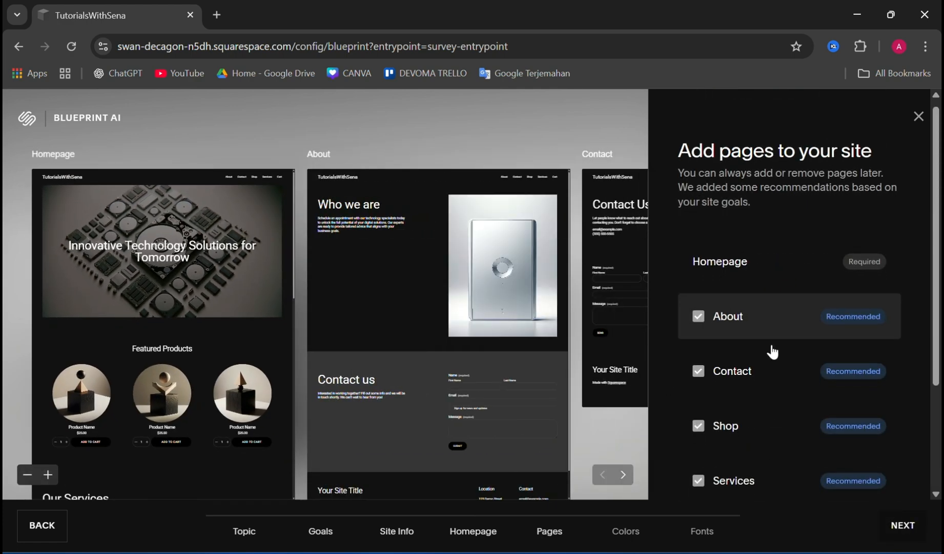
# - Keep the recommended About, Contact, Shop and Services pages and continue to the color palettes
pyautogui.scroll(-2, 771, 349)
pyautogui.scroll(-2, 772, 352)
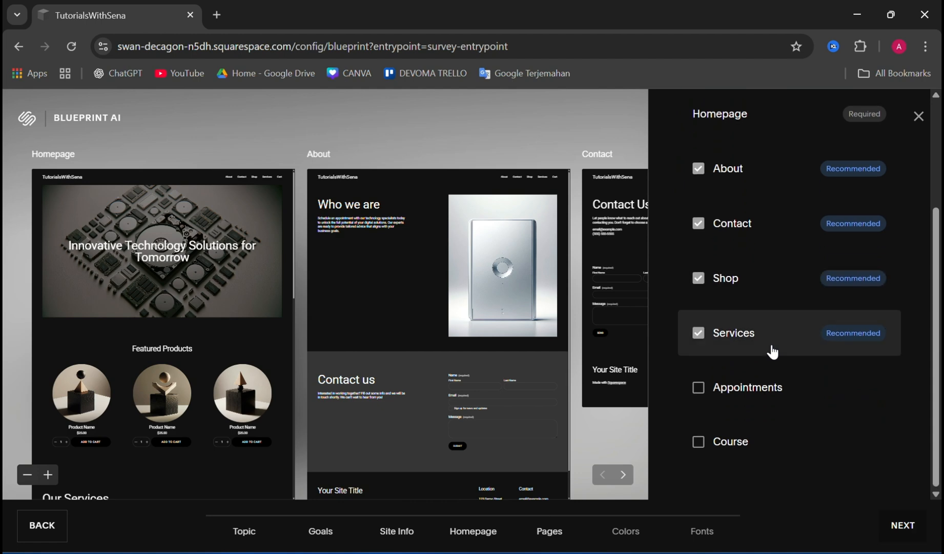
pyautogui.scroll(1, 769, 277)
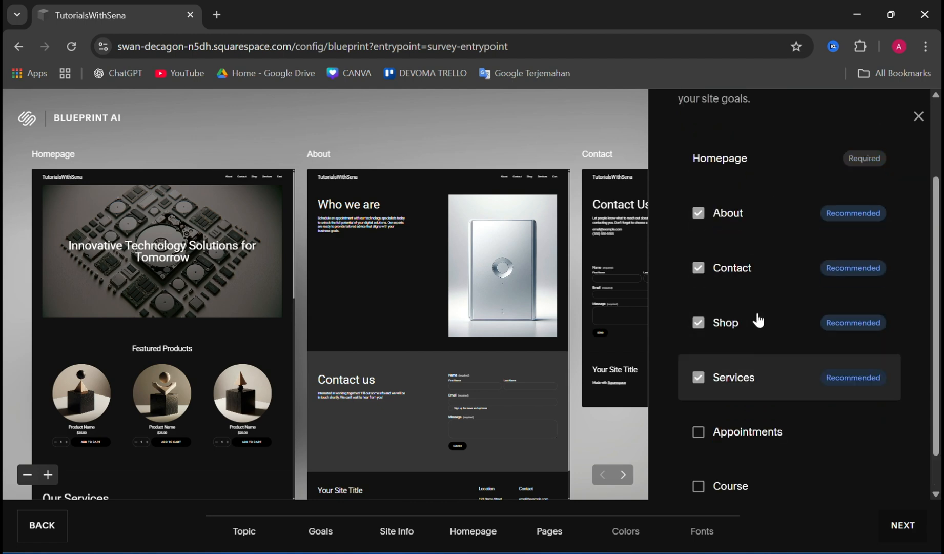
pyautogui.scroll(1, 760, 302)
pyautogui.scroll(-2, 760, 280)
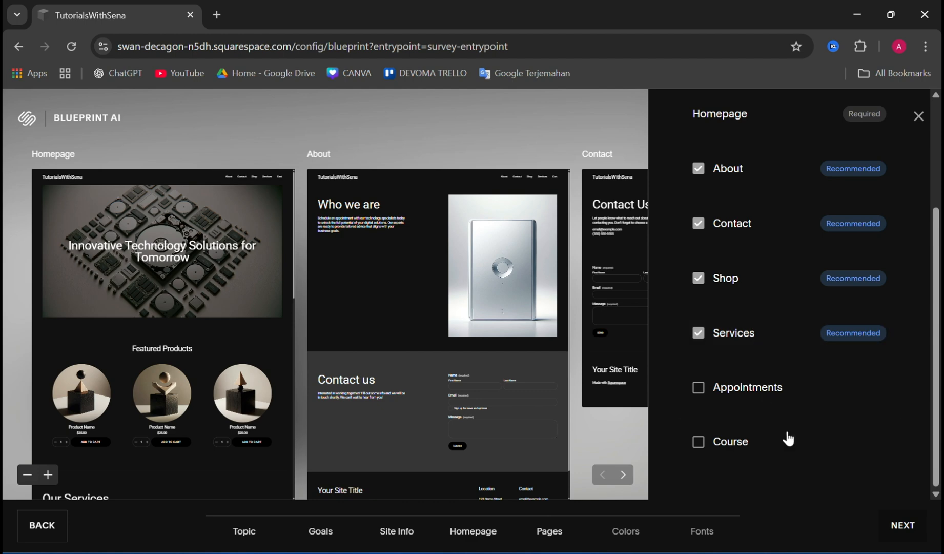
pyautogui.click(901, 527)
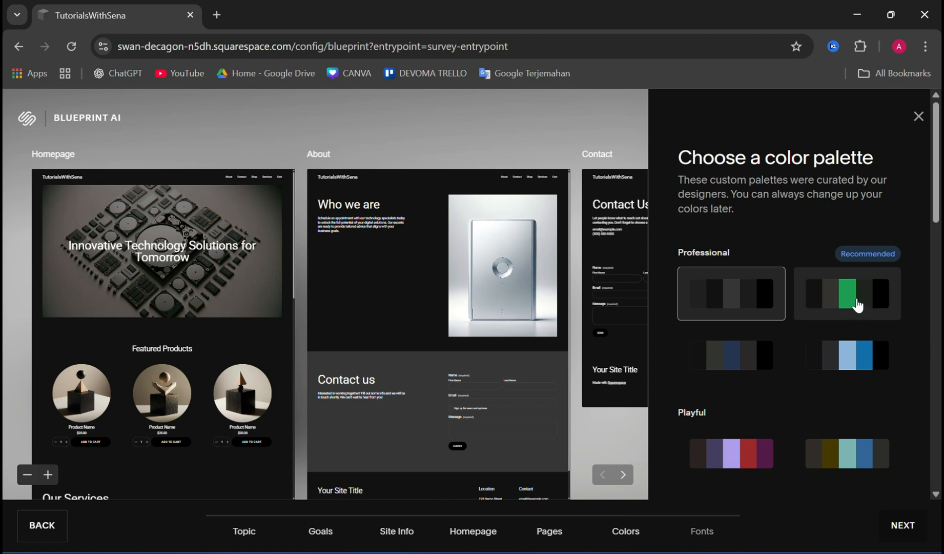
# - Try out the light-blue Professional, tan Sophisticated, slate-blue Friendly and olive-green Friendly color palettes on the site preview
pyautogui.scroll(-2, 785, 341)
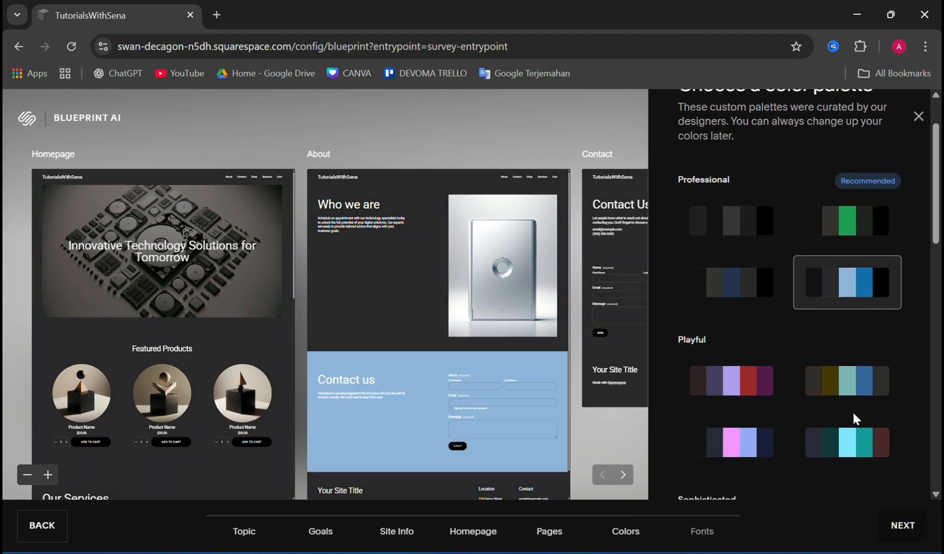
pyautogui.scroll(-5, 854, 413)
pyautogui.scroll(-1, 854, 416)
pyautogui.click(761, 275)
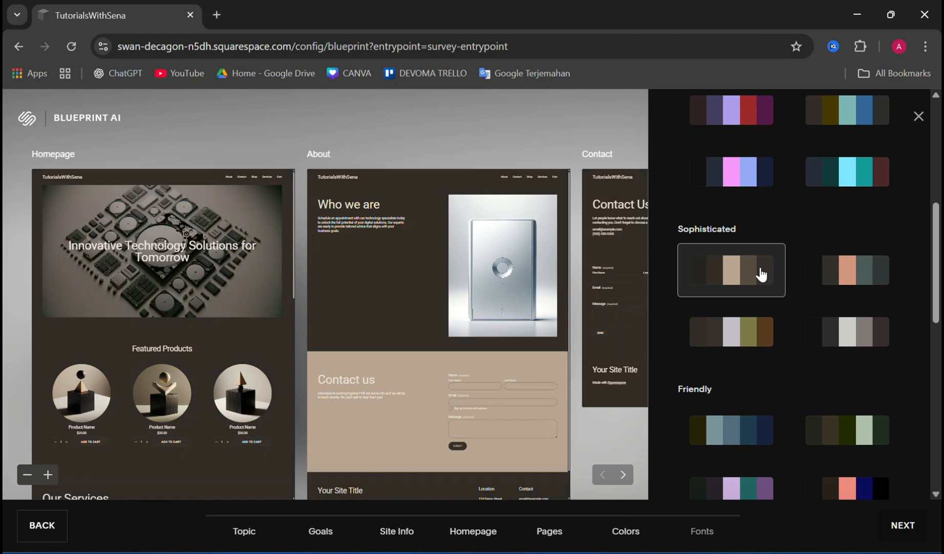
pyautogui.scroll(-3, 810, 326)
pyautogui.click(754, 282)
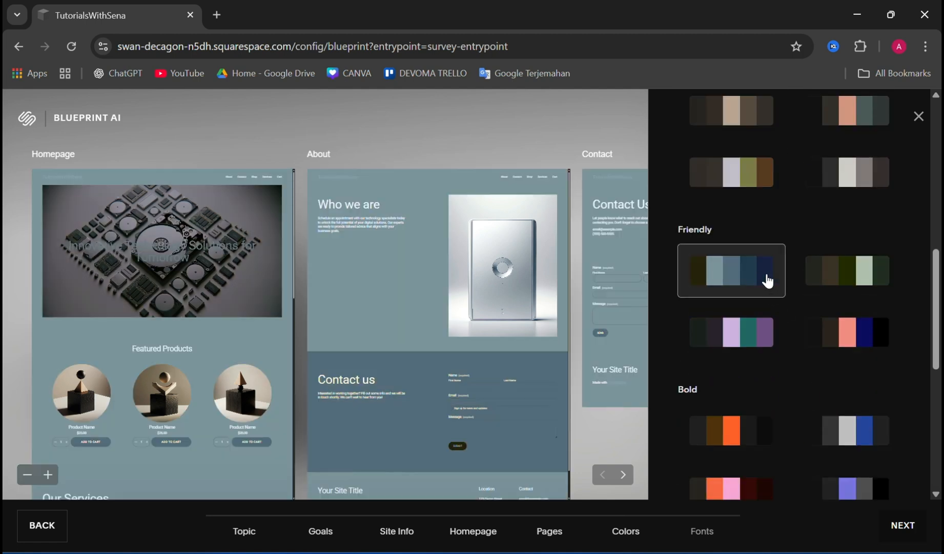
pyautogui.click(885, 279)
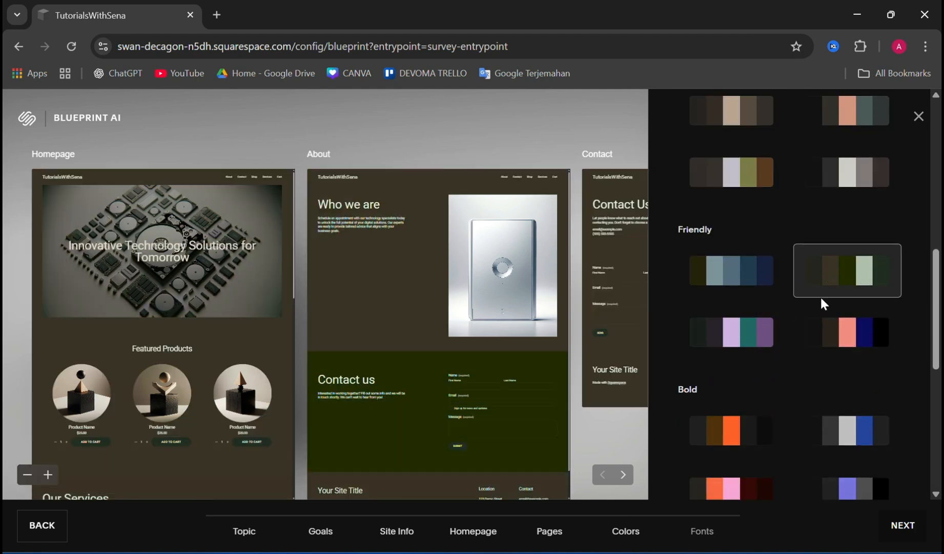
pyautogui.scroll(-6, 860, 262)
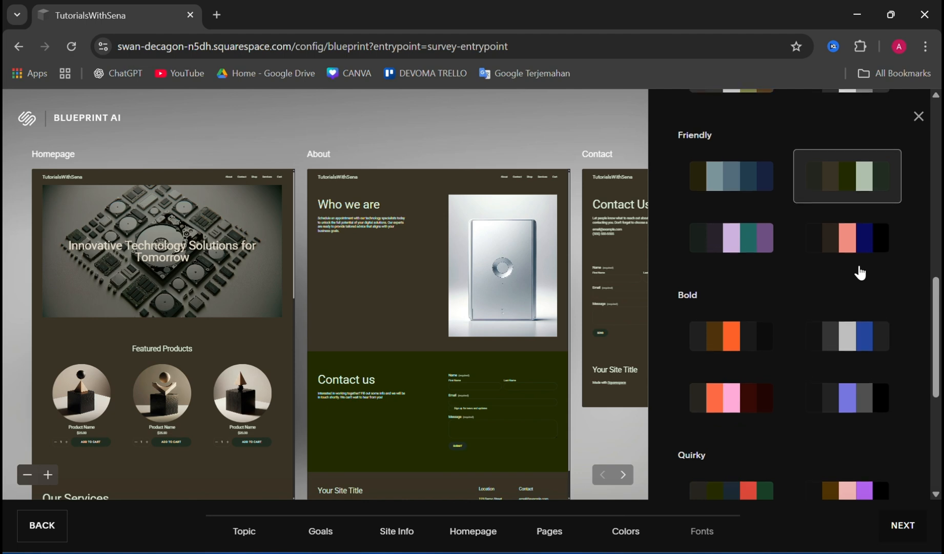
pyautogui.scroll(10, 859, 265)
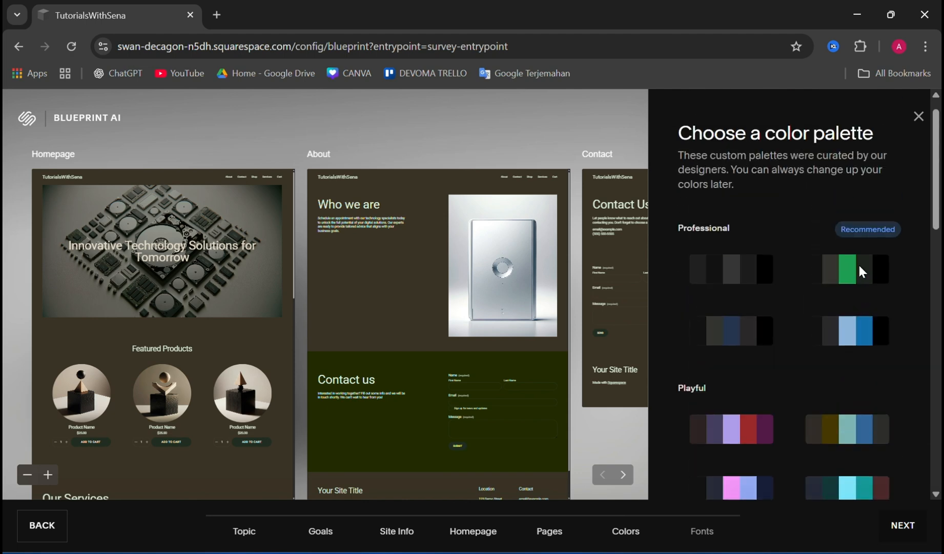
# - Apply the Professional color palette with dark gray and navy blue, and continue to the font pairings
pyautogui.click(741, 340)
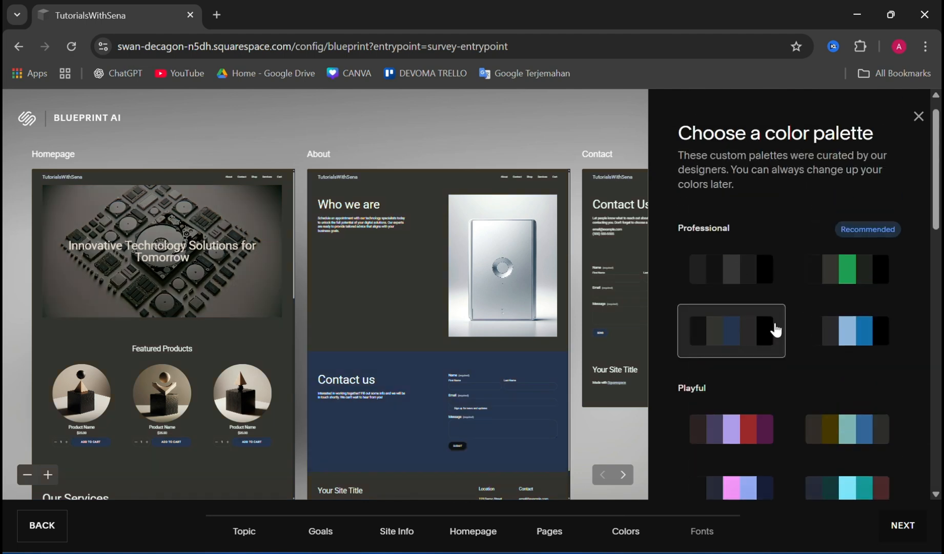
pyautogui.scroll(-2, 870, 394)
pyautogui.click(906, 527)
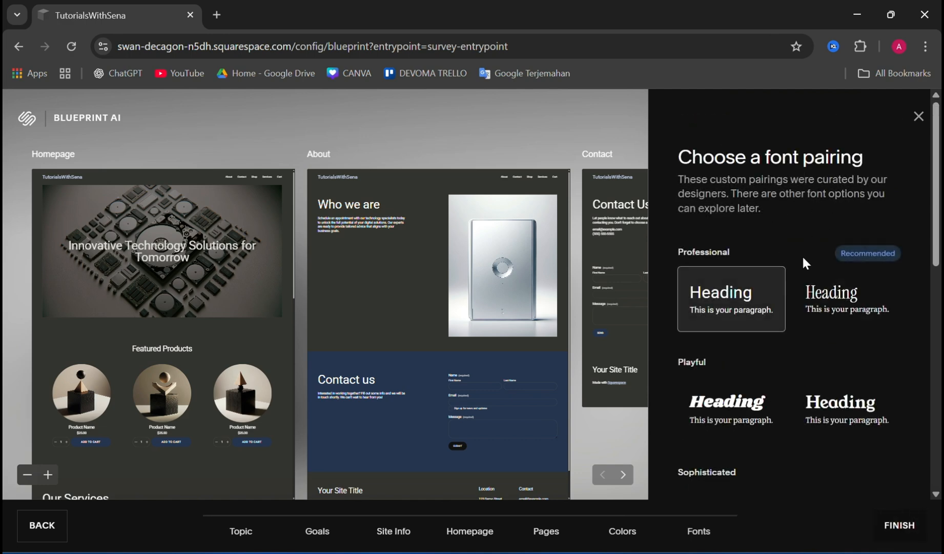
# - Try out the serif Professional, heavy italic Playful and light sans-serif Friendly font pairings on the site preview
pyautogui.scroll(-1, 805, 328)
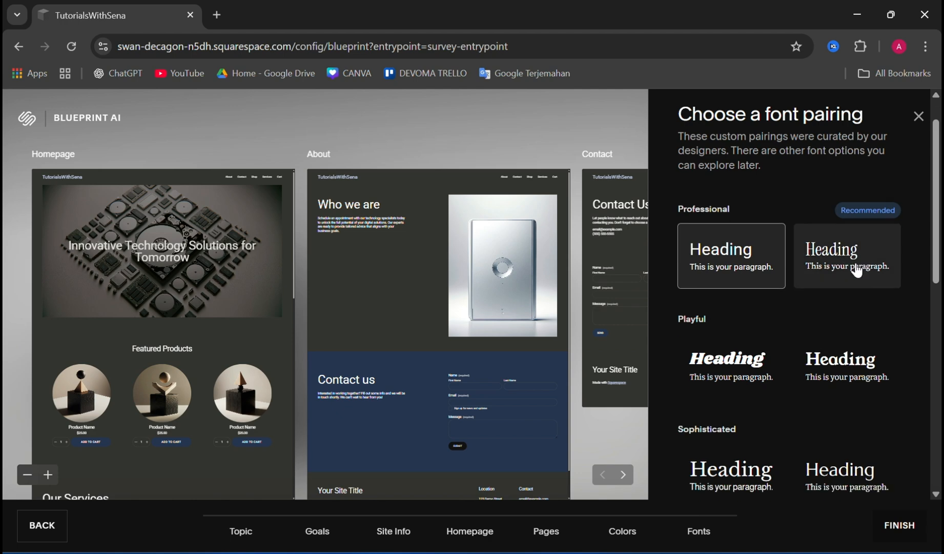
pyautogui.scroll(-2, 855, 269)
pyautogui.click(832, 220)
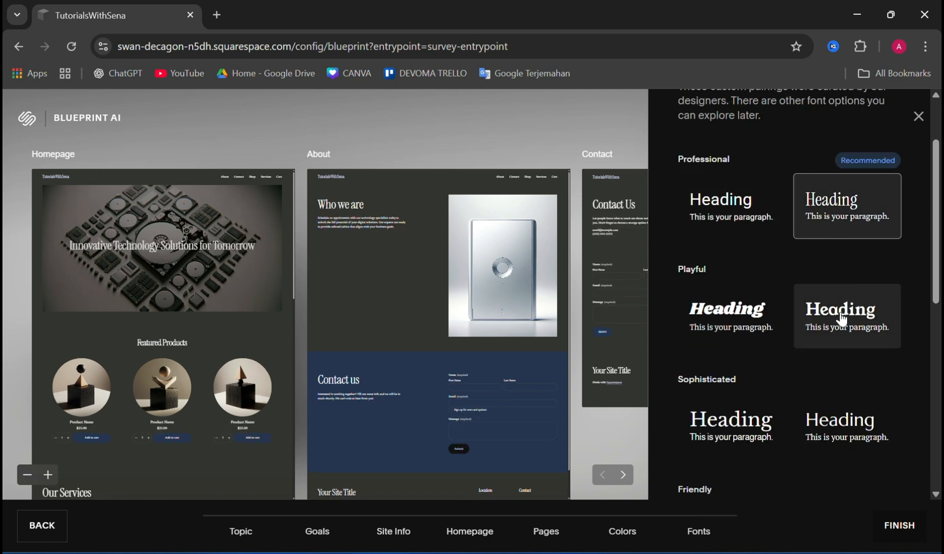
pyautogui.click(744, 226)
pyautogui.click(850, 216)
pyautogui.scroll(-3, 821, 254)
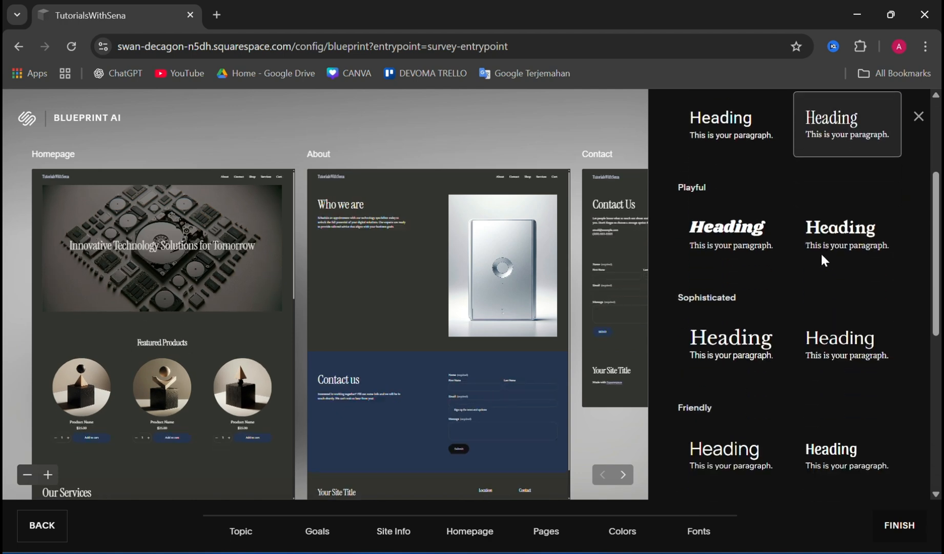
pyautogui.click(765, 238)
pyautogui.scroll(-3, 768, 299)
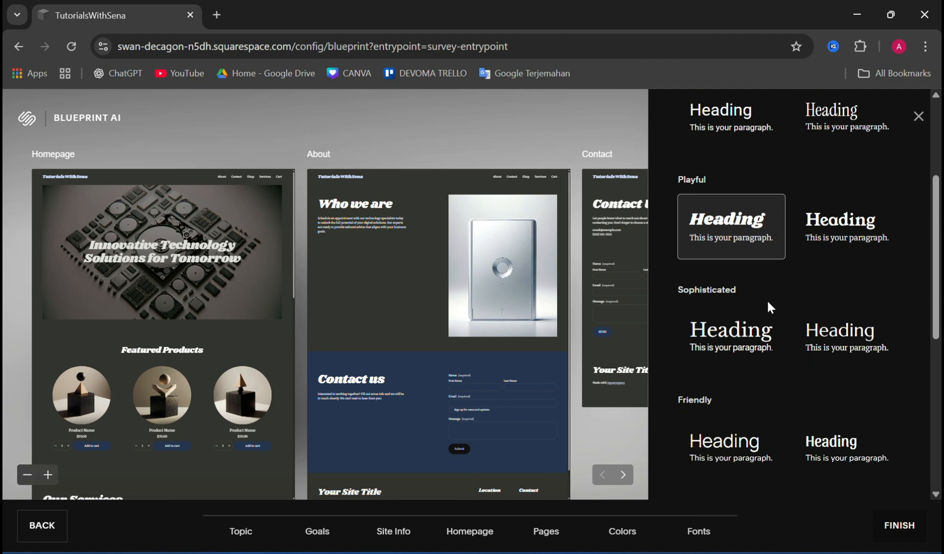
pyautogui.scroll(-1, 752, 371)
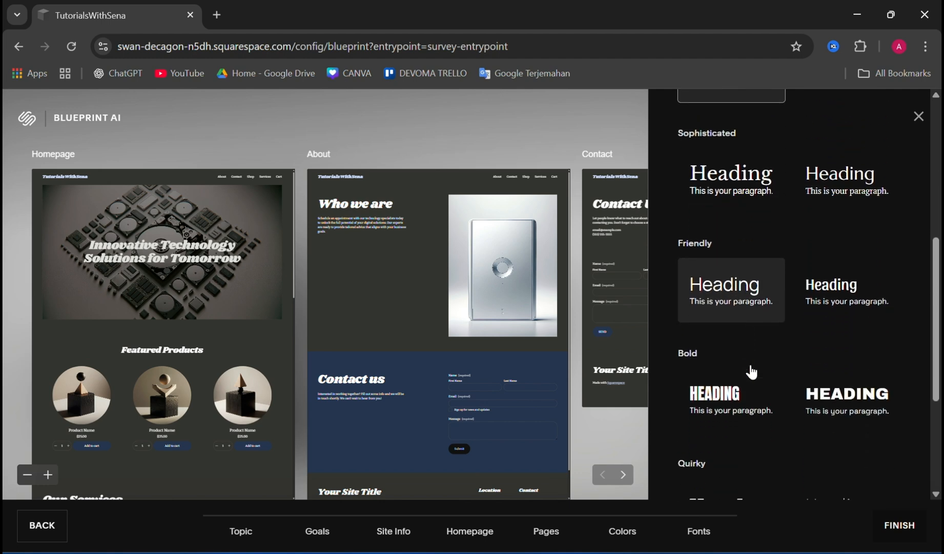
pyautogui.click(747, 295)
pyautogui.scroll(4, 792, 295)
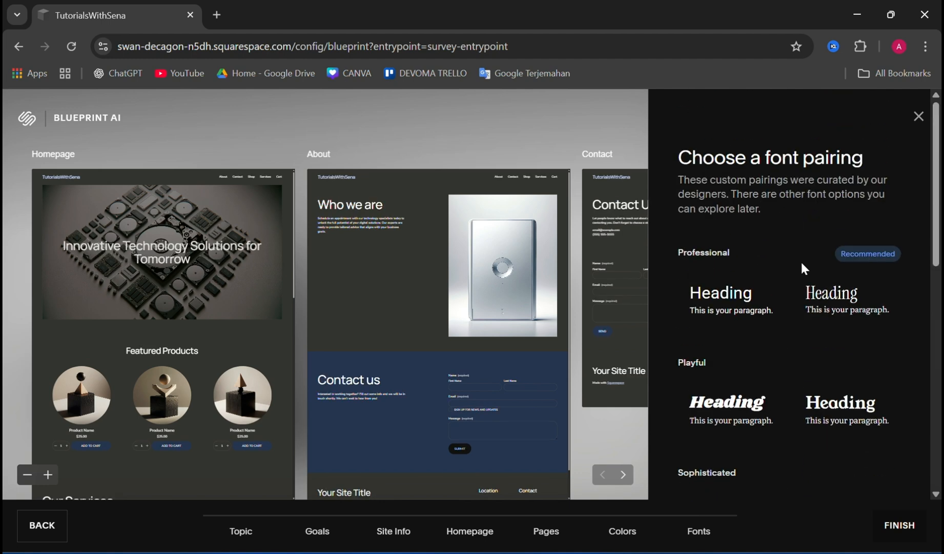
# - Compare the two Professional font pairings and apply the sans-serif one
pyautogui.click(726, 306)
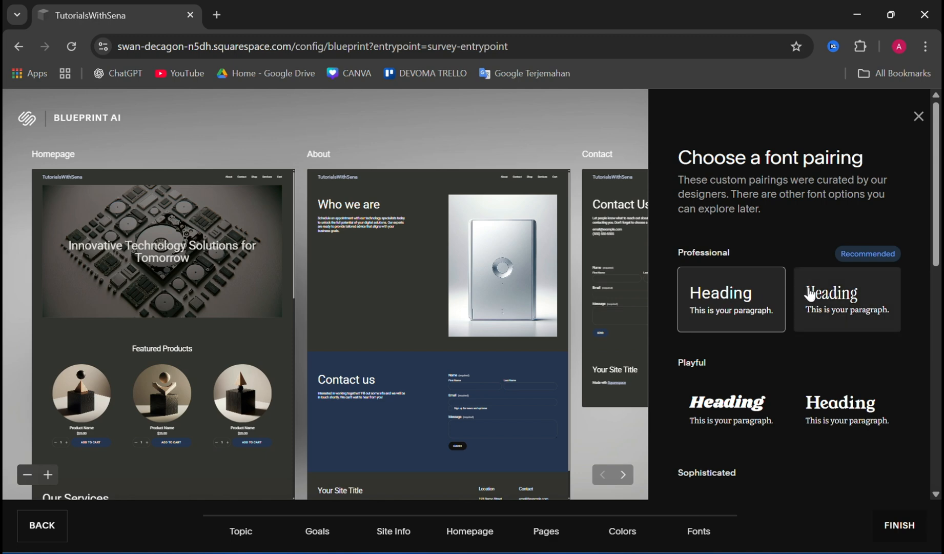
pyautogui.click(825, 297)
pyautogui.click(739, 307)
pyautogui.click(820, 307)
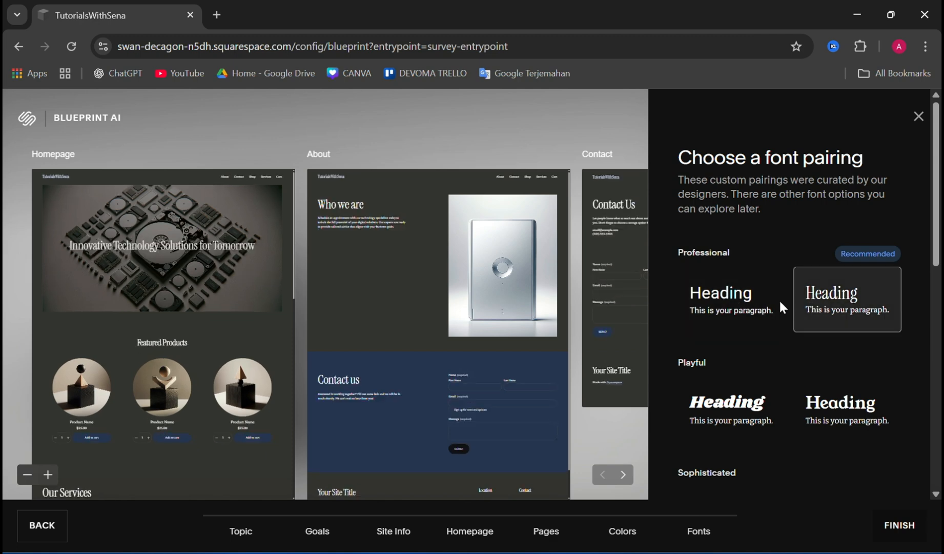
pyautogui.click(744, 307)
# - Look through the remaining font styles down to Innovative, keep the chosen pairing and finish the Blueprint AI setup
pyautogui.scroll(-10, 752, 274)
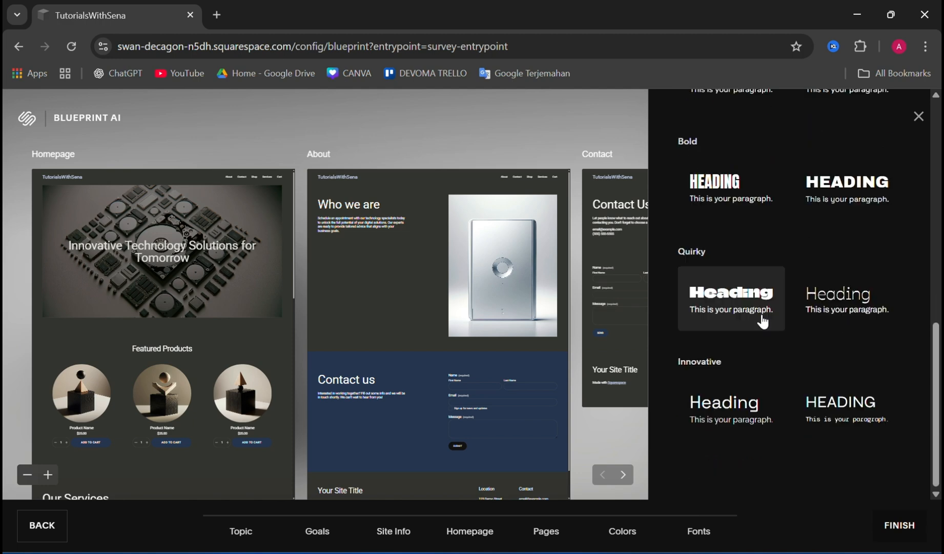
pyautogui.scroll(6, 827, 323)
pyautogui.scroll(-8, 825, 309)
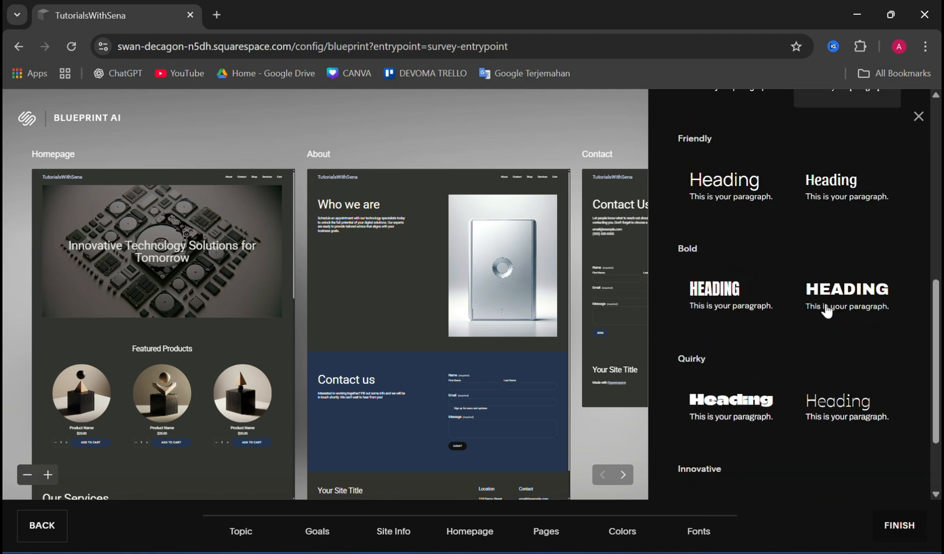
pyautogui.scroll(3, 800, 369)
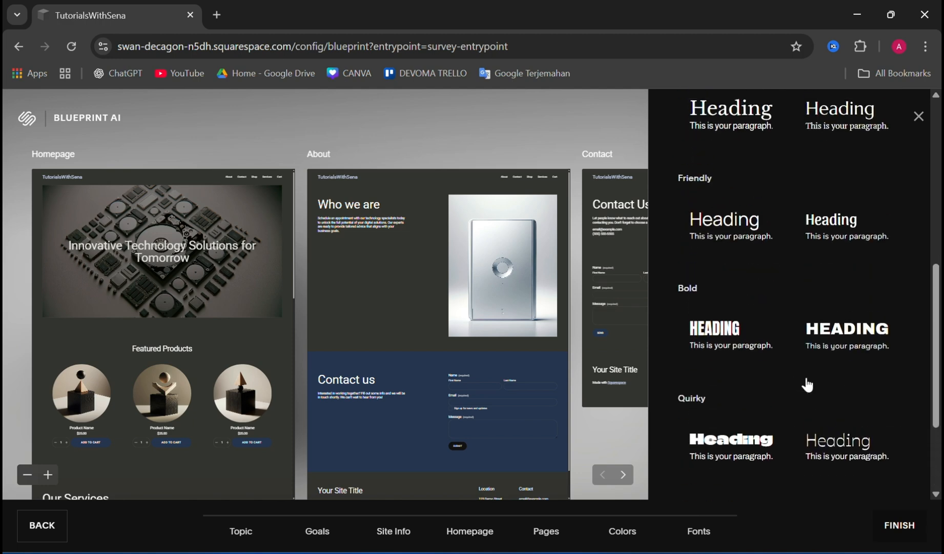
pyautogui.scroll(-3, 805, 395)
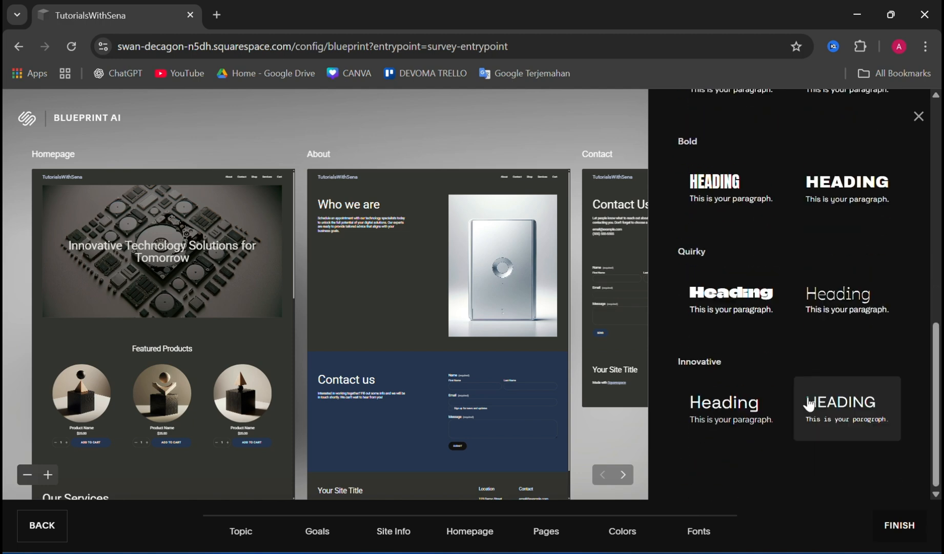
pyautogui.click(894, 525)
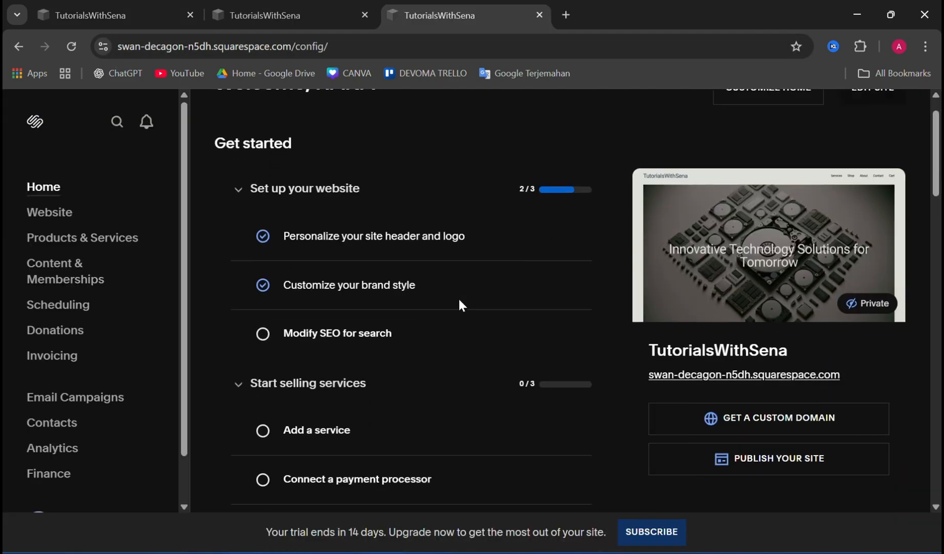
# - Examine the site dashboard's Get started checklist, site preview, domain and publishing options, and Learn the basics section
pyautogui.scroll(-1, 459, 300)
pyautogui.scroll(1, 459, 300)
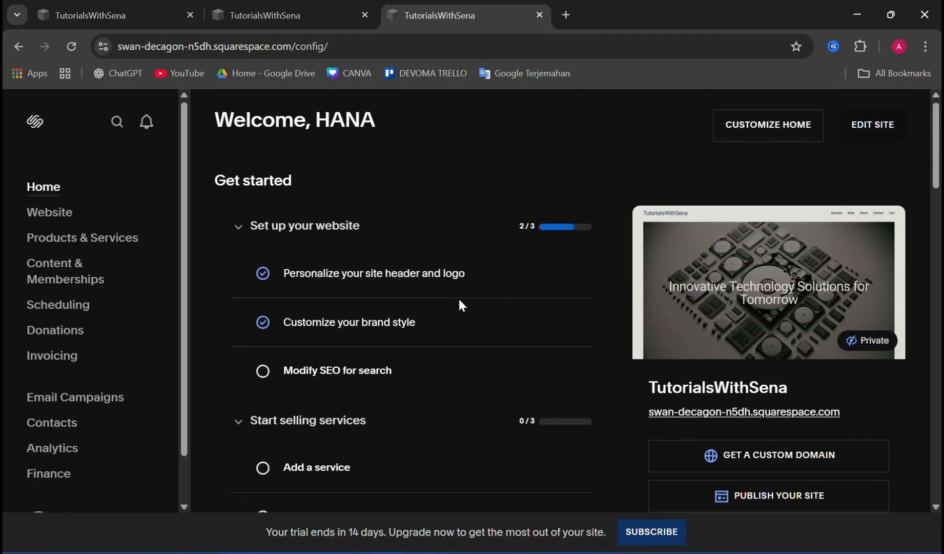
pyautogui.scroll(-1, 724, 390)
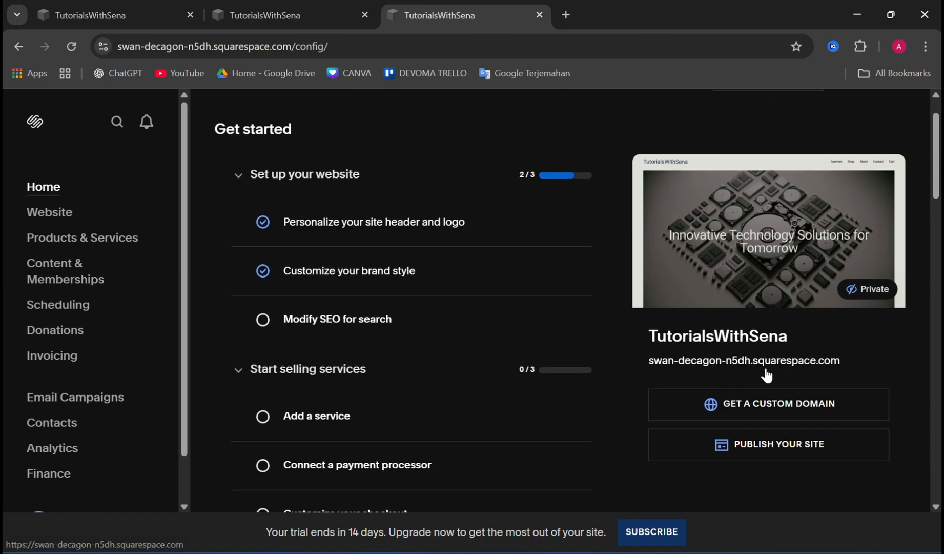
pyautogui.scroll(-1, 764, 366)
pyautogui.scroll(1, 740, 354)
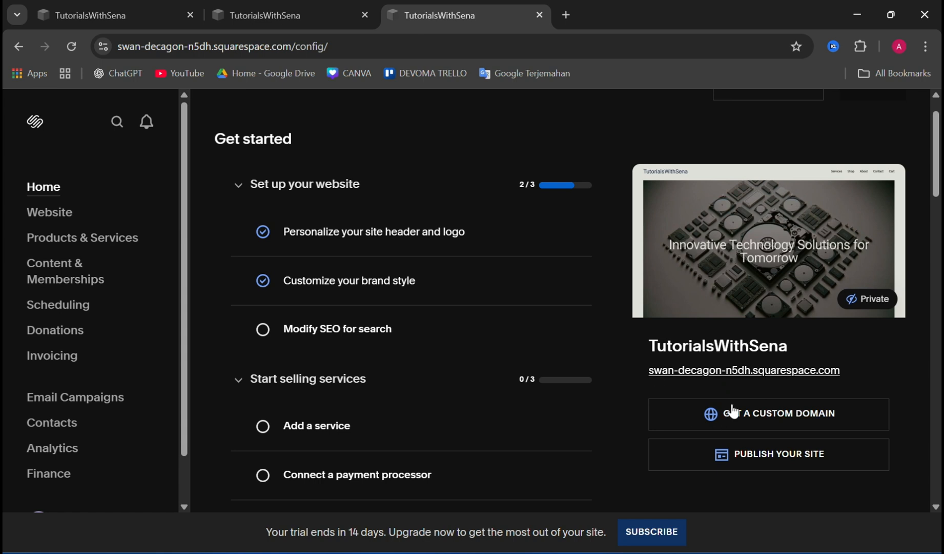
pyautogui.scroll(1, 677, 330)
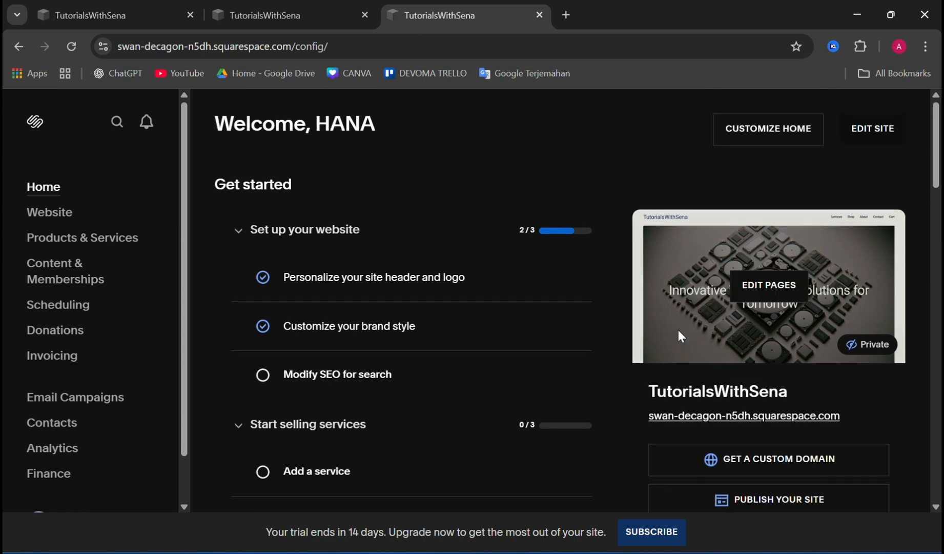
pyautogui.scroll(-1, 677, 344)
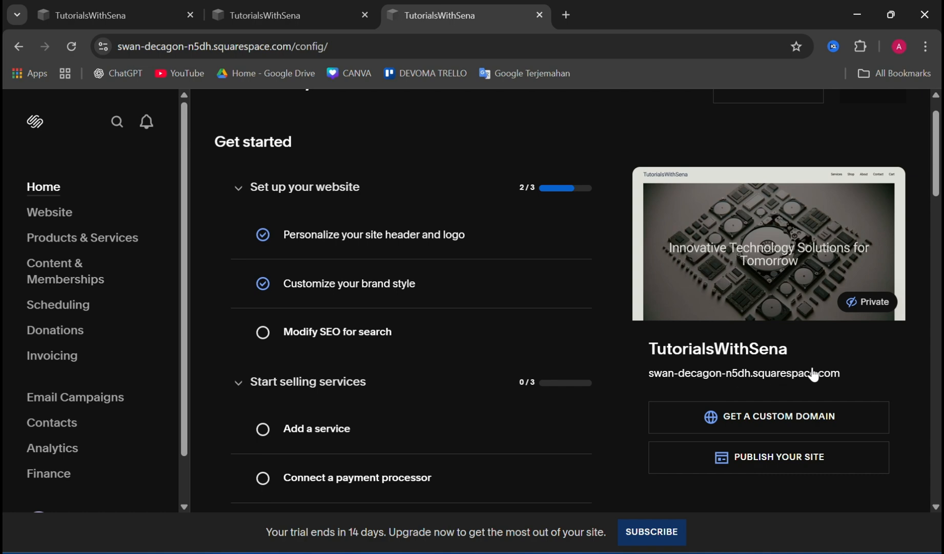
pyautogui.scroll(1, 660, 336)
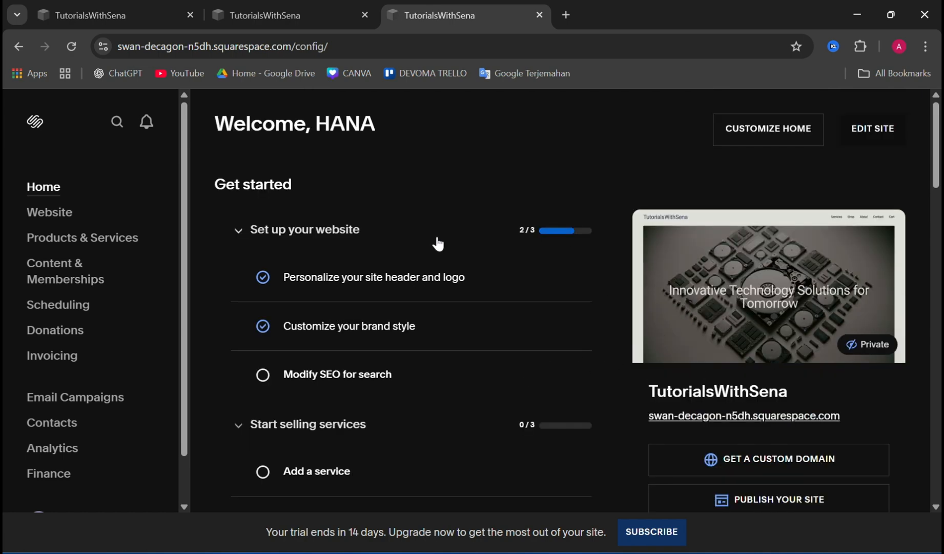
pyautogui.scroll(-5, 322, 265)
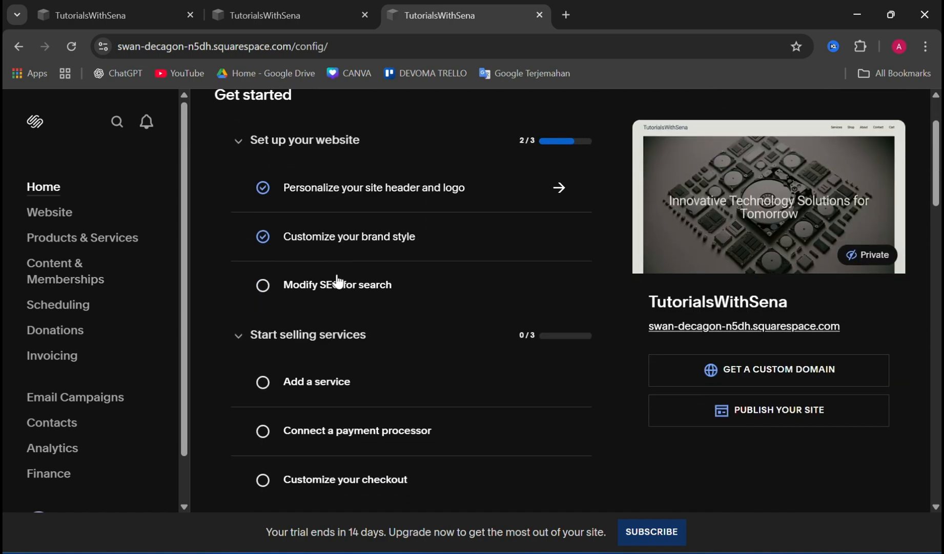
pyautogui.scroll(-2, 337, 279)
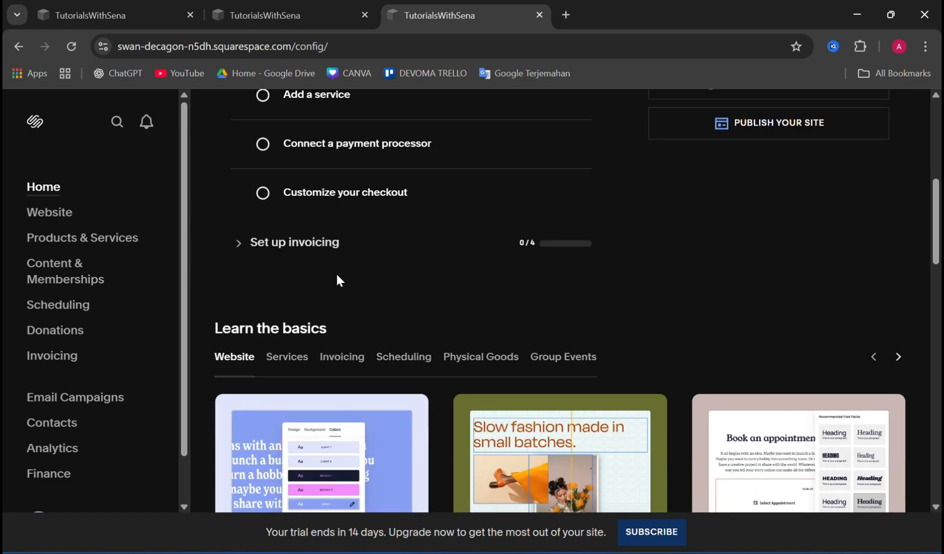
# - Open the Modify SEO for search task and examine the site's SEO score, page metadata, image alt text and traffic sections
pyautogui.scroll(7, 335, 241)
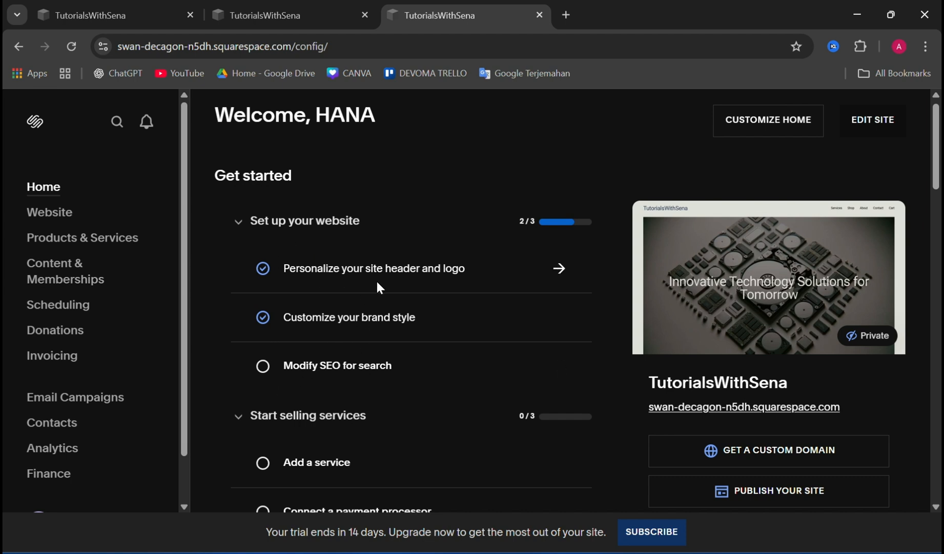
pyautogui.scroll(-1, 410, 338)
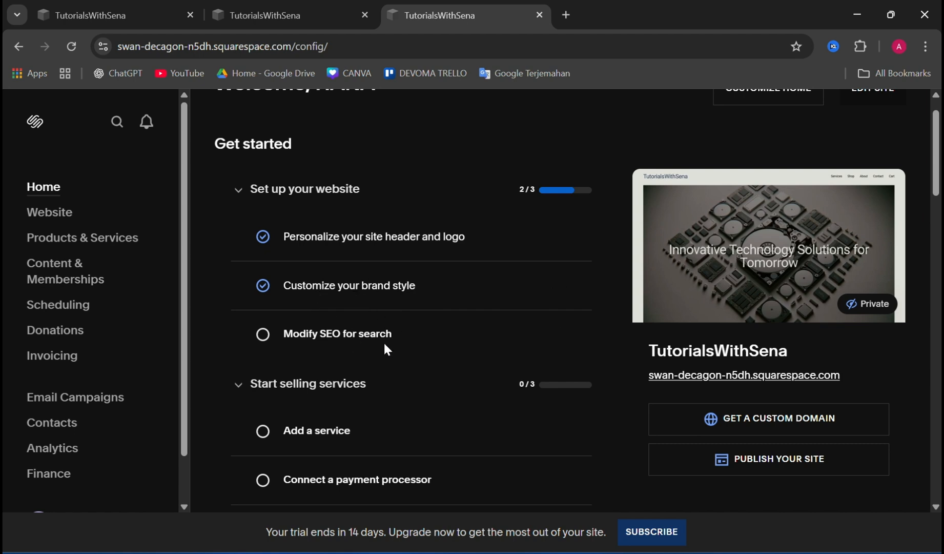
pyautogui.click(336, 337)
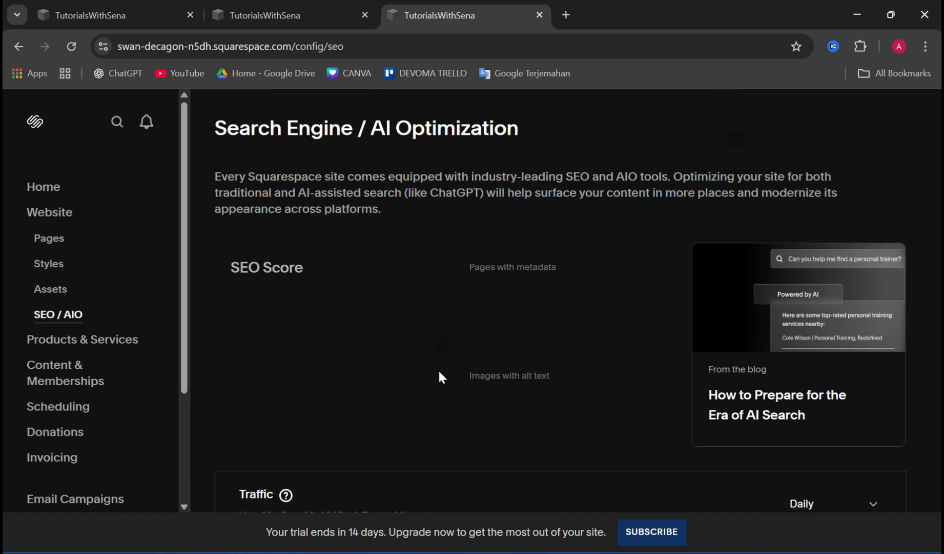
pyautogui.scroll(-2, 591, 307)
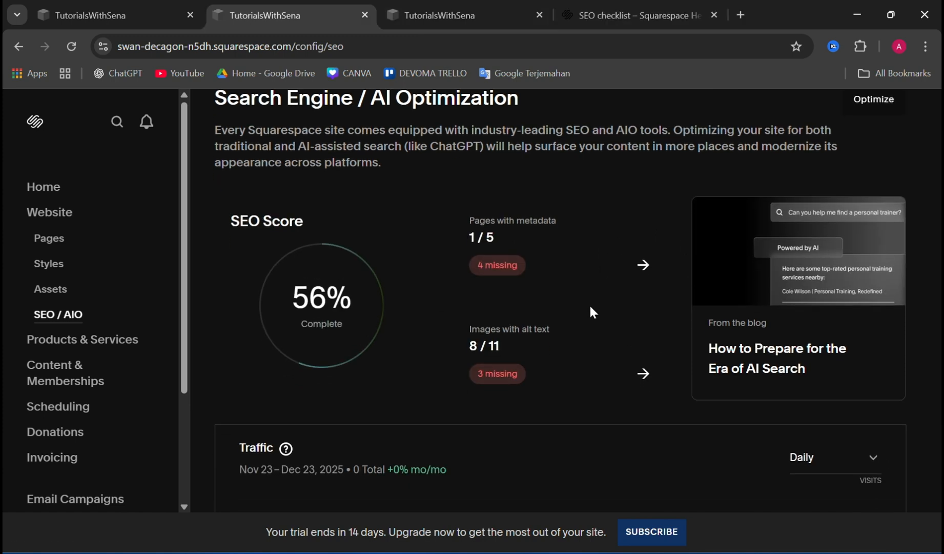
pyautogui.scroll(-2, 590, 312)
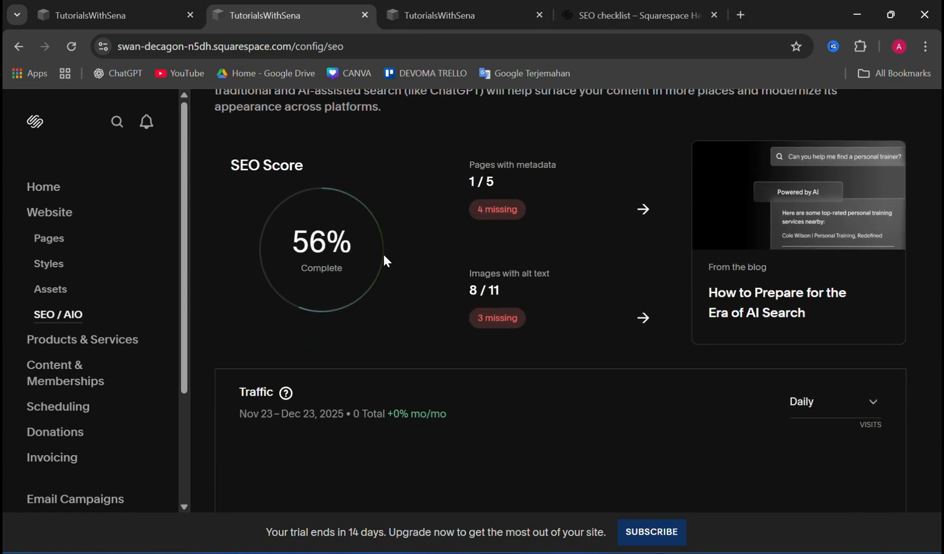
pyautogui.scroll(2, 438, 312)
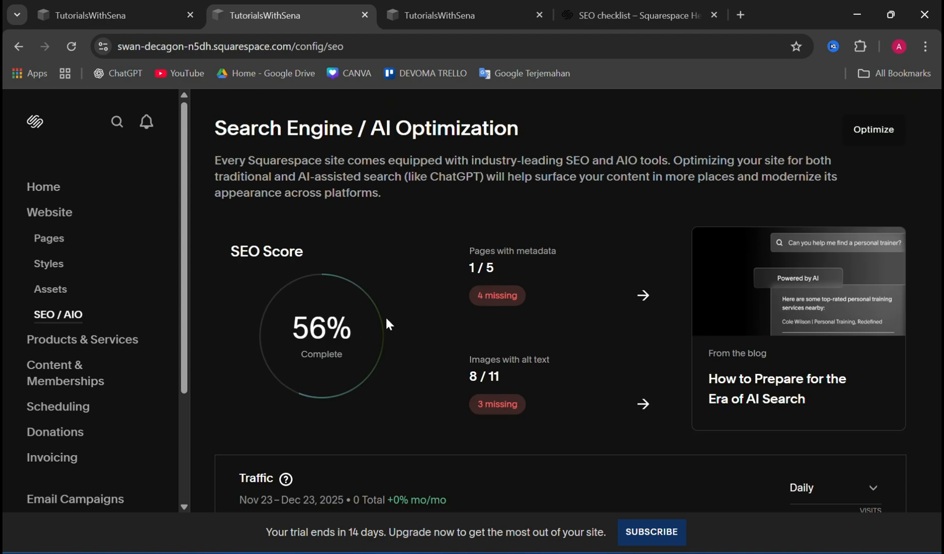
pyautogui.scroll(-4, 385, 317)
pyautogui.scroll(3, 734, 291)
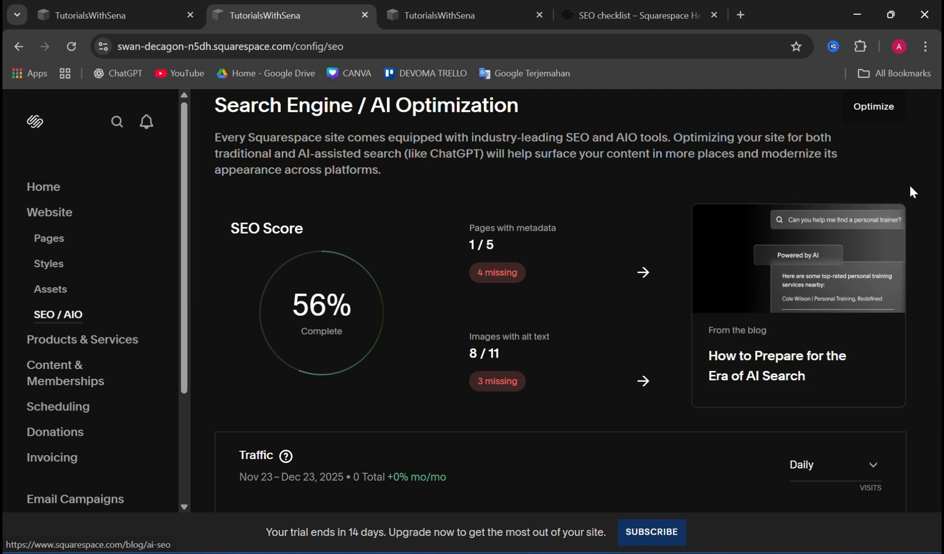
# - Start the AI SEO optimization, accept the Squarespace AI terms, and review the generated search metadata for each page from Home to Shop
pyautogui.click(874, 110)
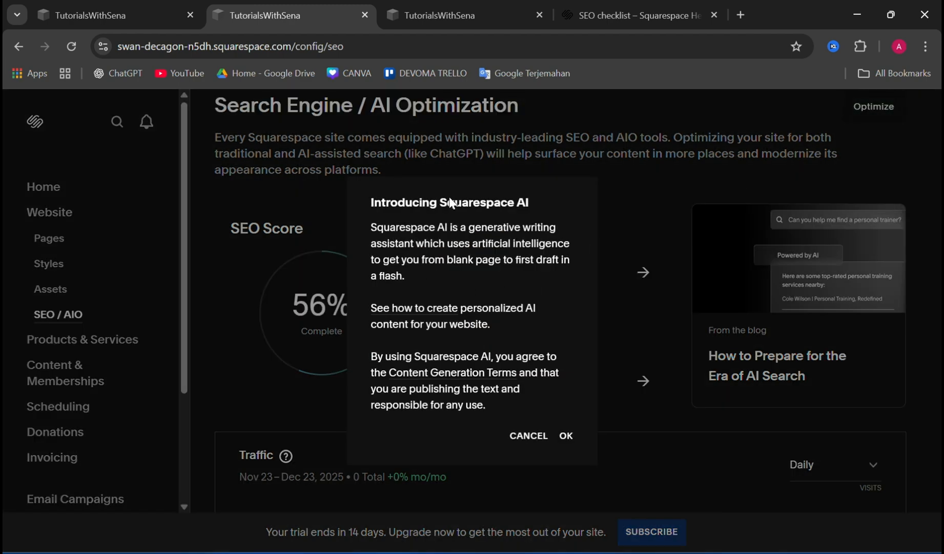
pyautogui.click(566, 437)
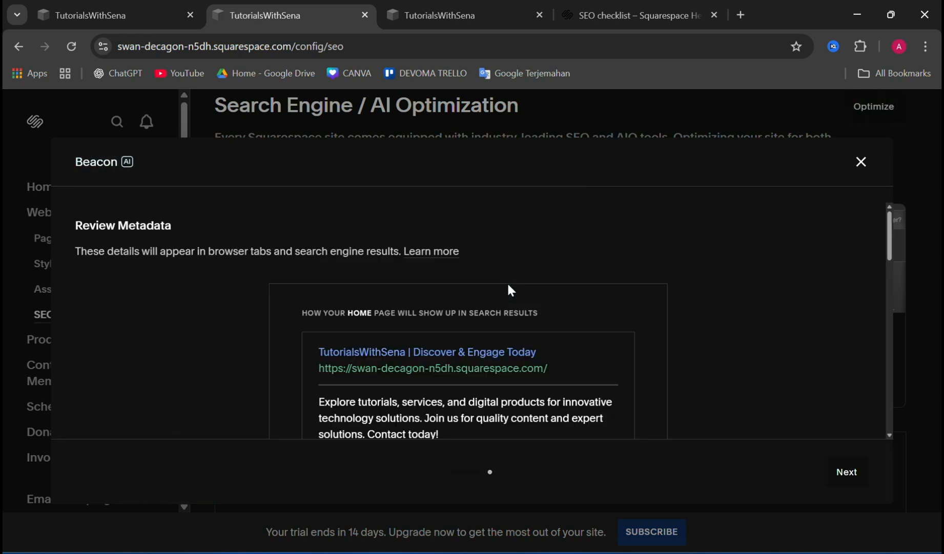
pyautogui.scroll(-1, 350, 324)
pyautogui.scroll(1, 349, 321)
pyautogui.scroll(-8, 350, 322)
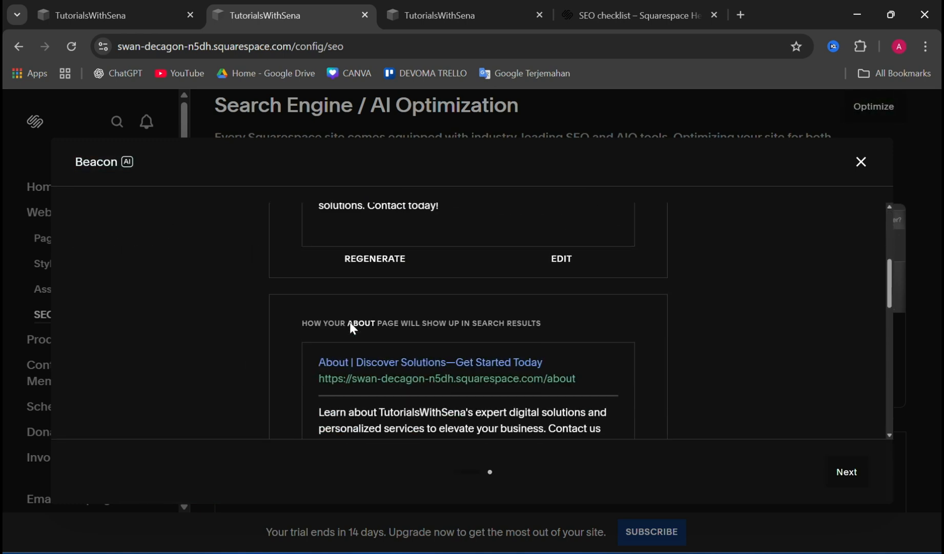
pyautogui.scroll(6, 349, 322)
pyautogui.scroll(1, 452, 344)
pyautogui.scroll(-12, 452, 344)
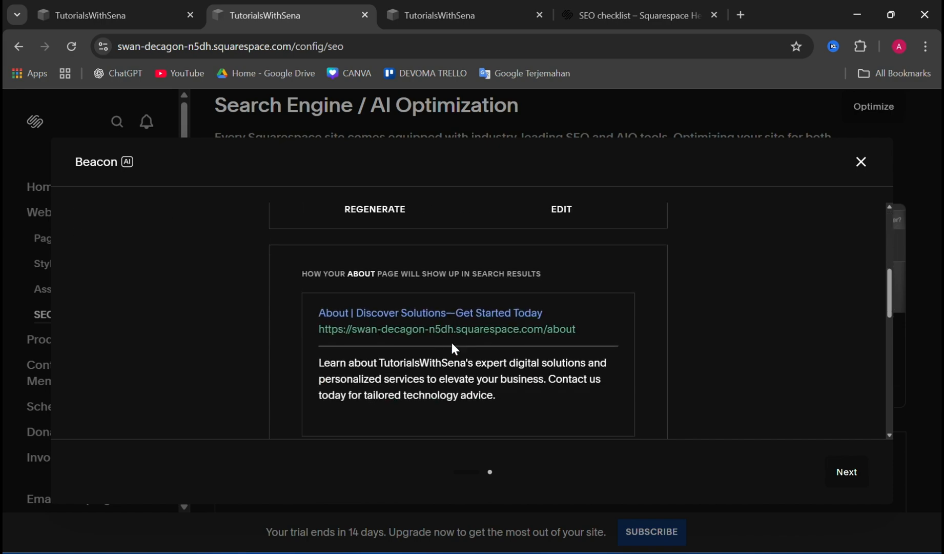
pyautogui.scroll(-5, 452, 344)
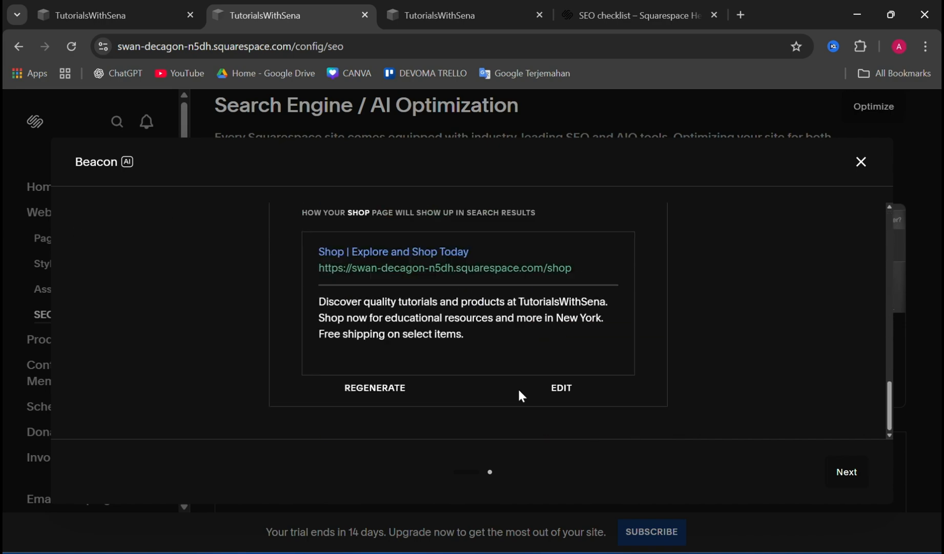
# - Accept the generated metadata, review the suggested image alt text, and save the SEO optimization
pyautogui.click(847, 472)
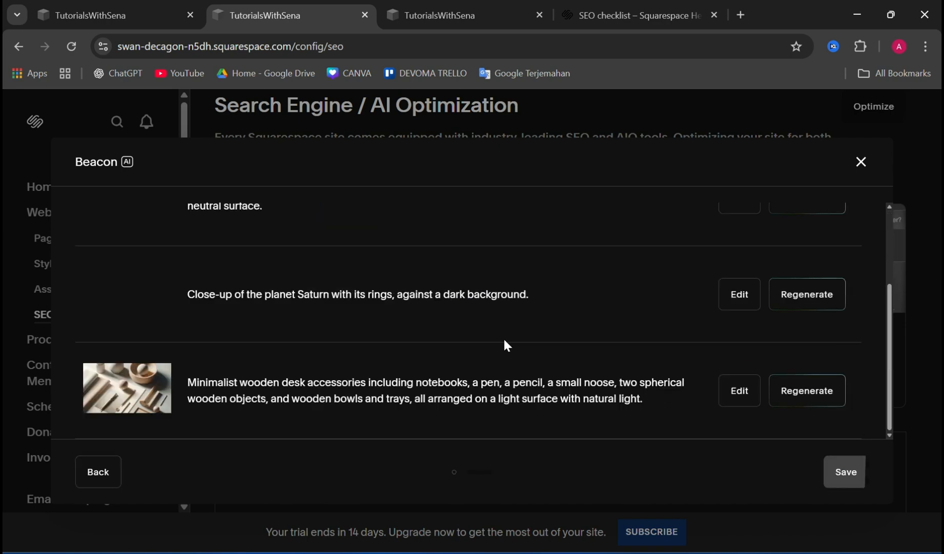
pyautogui.scroll(3, 252, 299)
pyautogui.scroll(-3, 251, 297)
pyautogui.scroll(3, 251, 300)
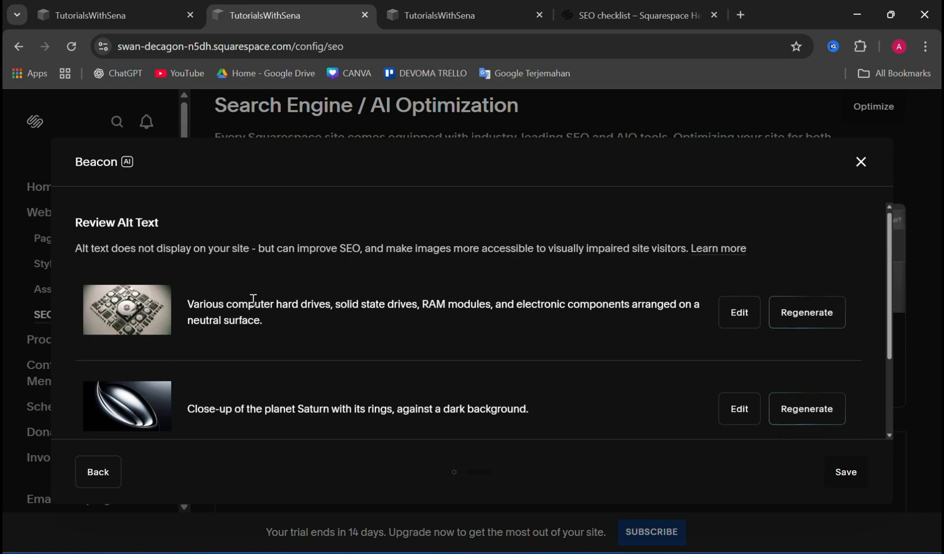
pyautogui.scroll(-3, 605, 330)
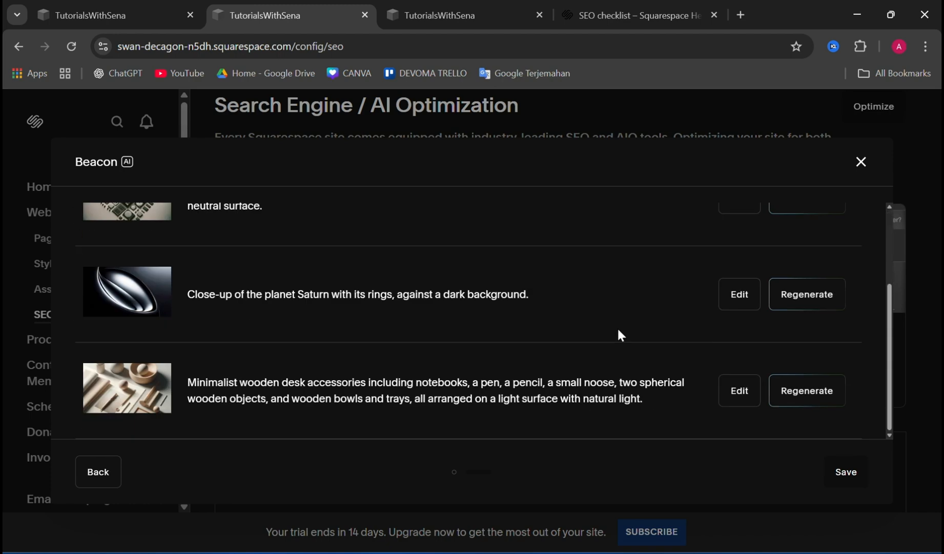
pyautogui.click(852, 474)
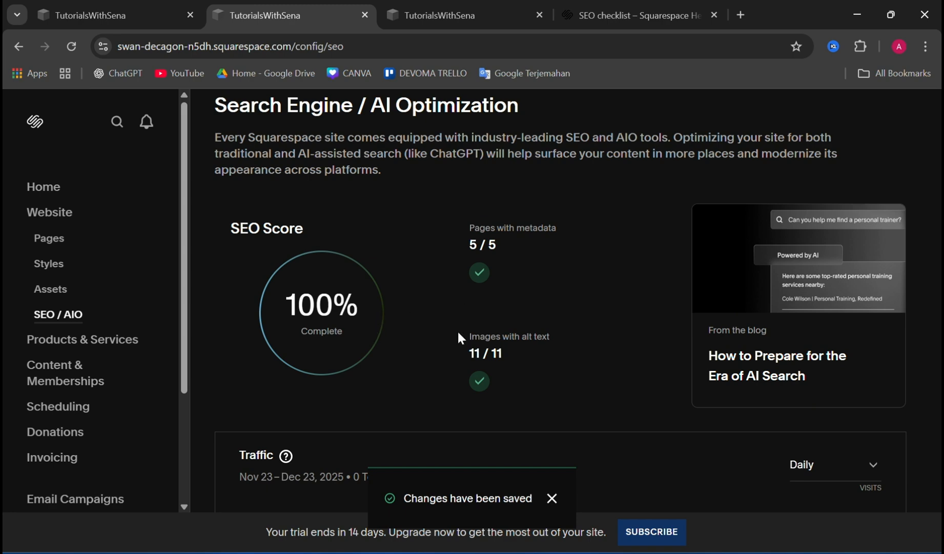
pyautogui.scroll(-5, 489, 339)
pyautogui.scroll(5, 490, 339)
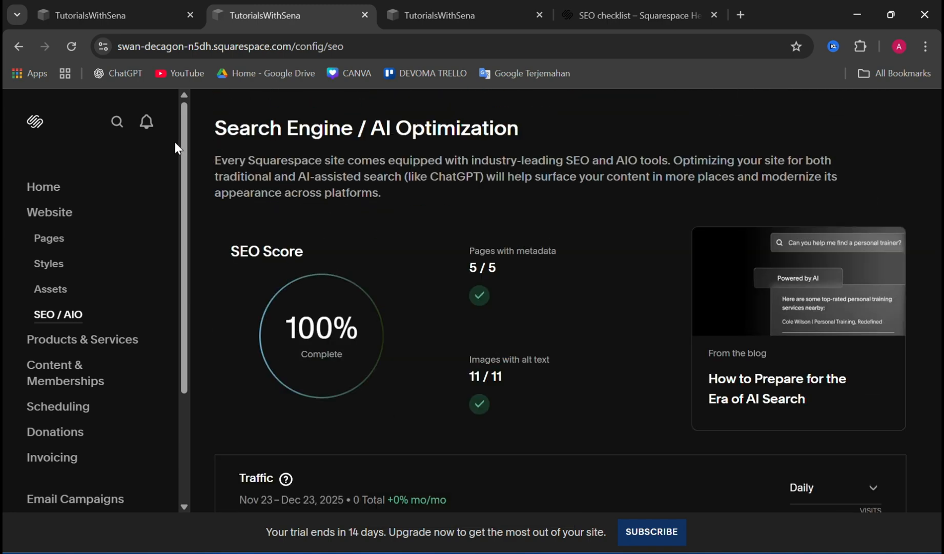
# - Return to the home dashboard, check the store choices for adding a service without continuing, and look over the remaining Get started tasks
pyautogui.click(35, 122)
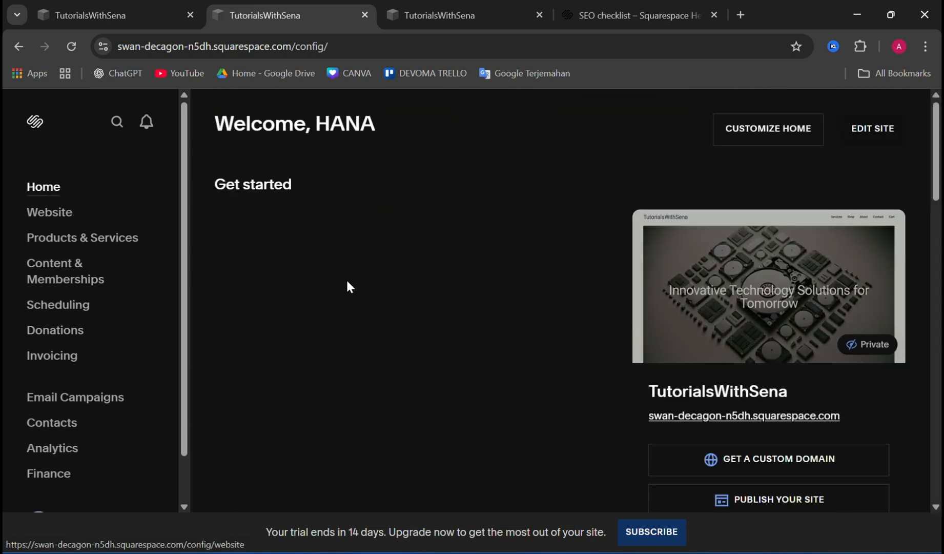
pyautogui.scroll(-3, 347, 286)
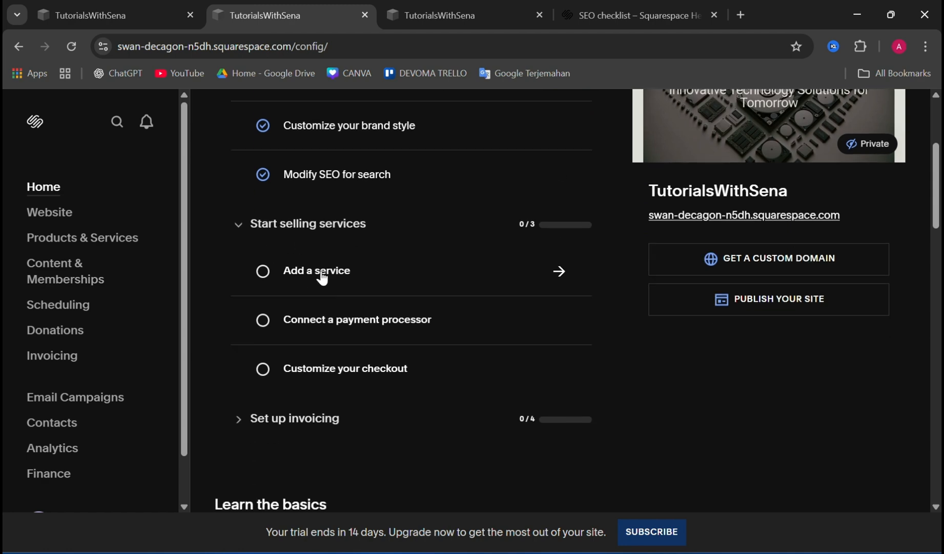
pyautogui.click(321, 270)
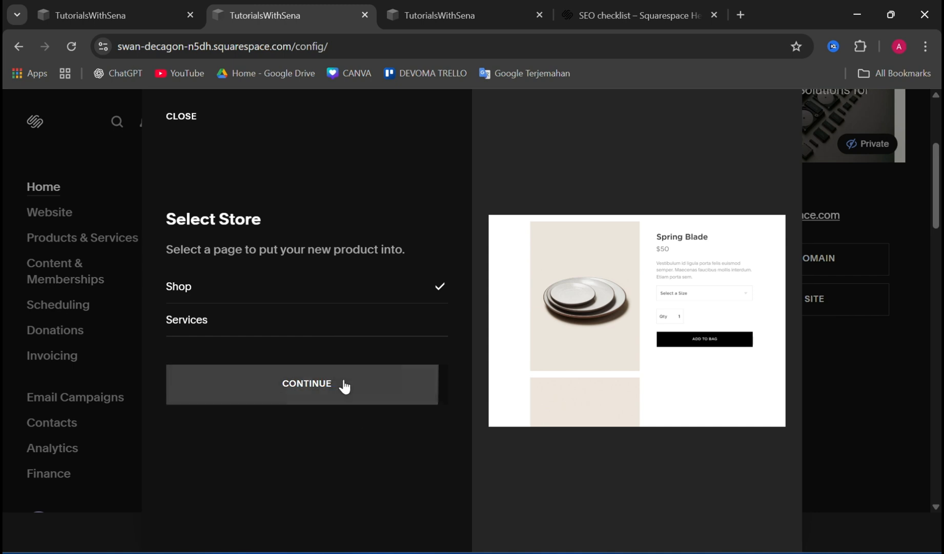
pyautogui.click(169, 118)
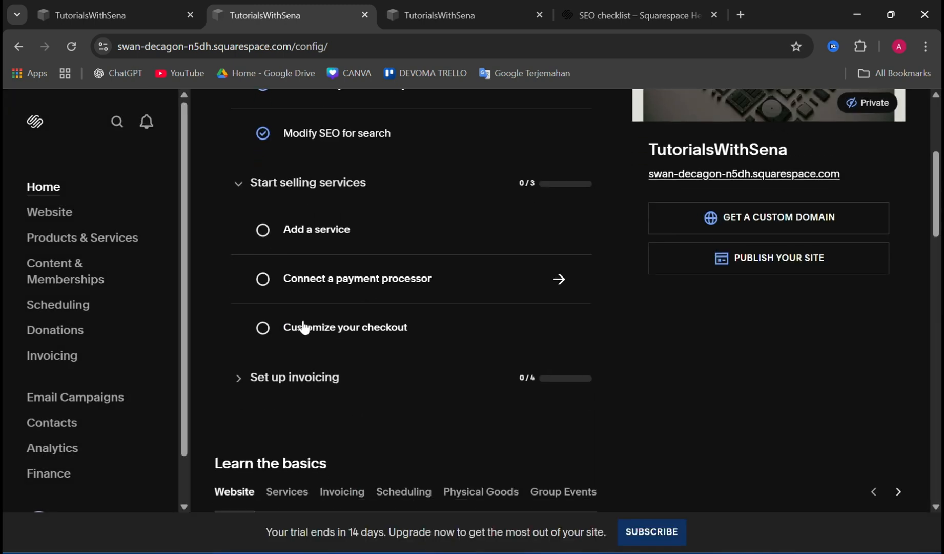
pyautogui.scroll(-1, 317, 318)
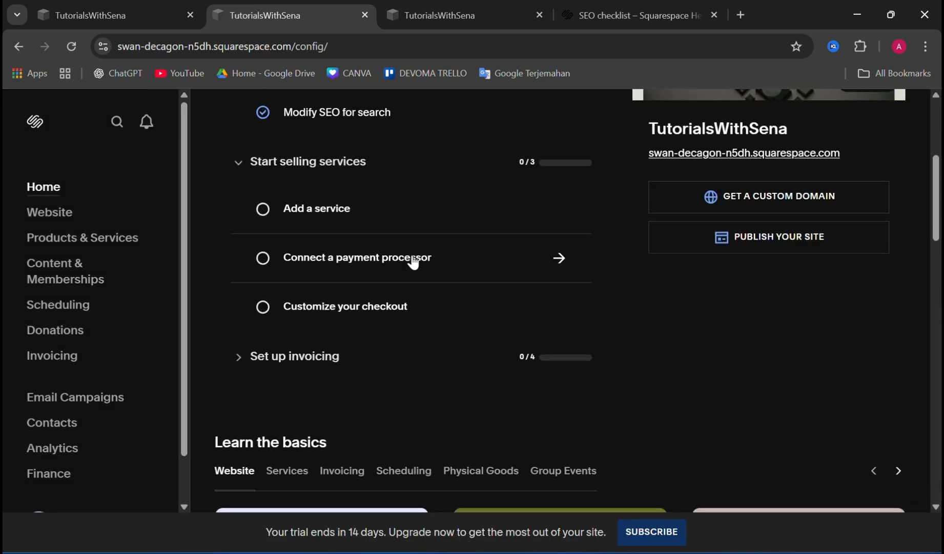
pyautogui.scroll(-6, 350, 308)
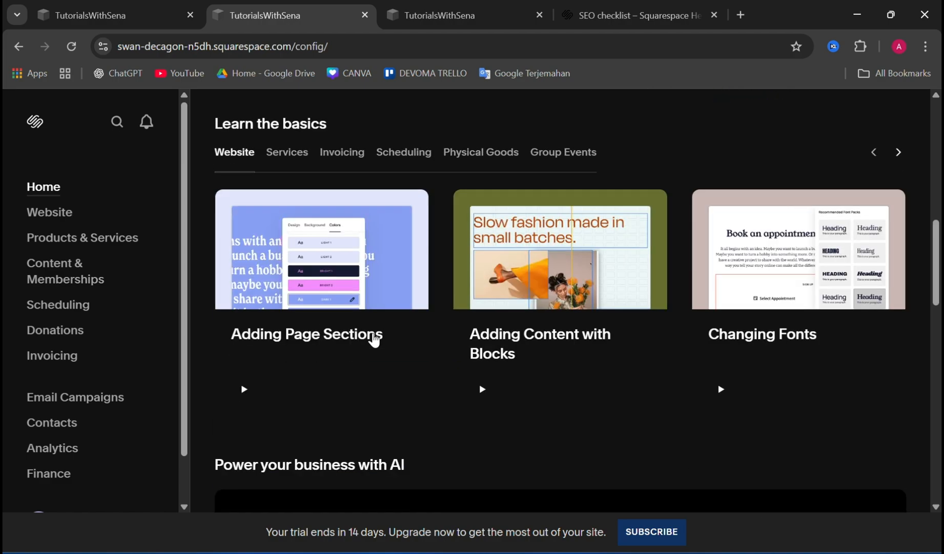
pyautogui.scroll(7, 373, 337)
pyautogui.scroll(-10, 373, 338)
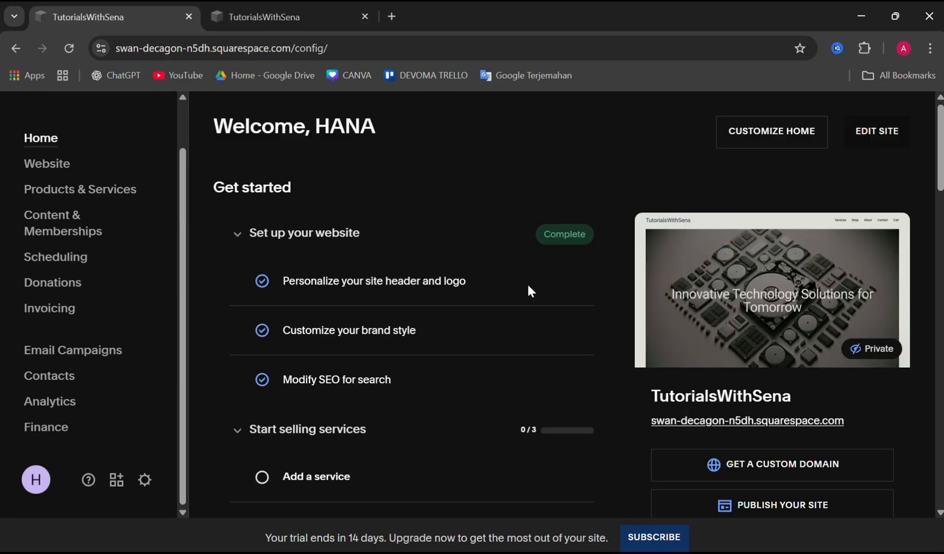
# - Browse the Learn the basics tutorials for Website, Services, Invoicing, Scheduling, Physical Goods and Group Events
pyautogui.scroll(-5, 528, 291)
pyautogui.scroll(-5, 529, 289)
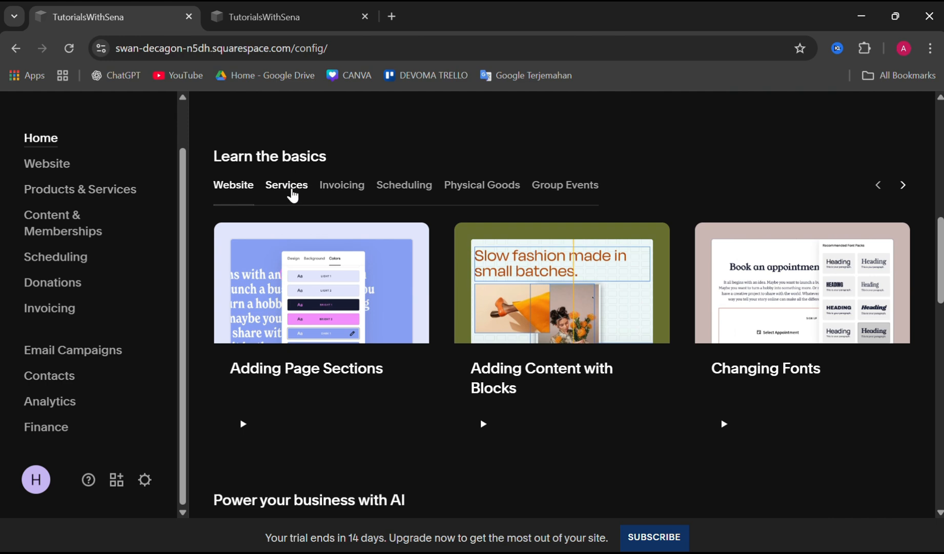
pyautogui.click(291, 194)
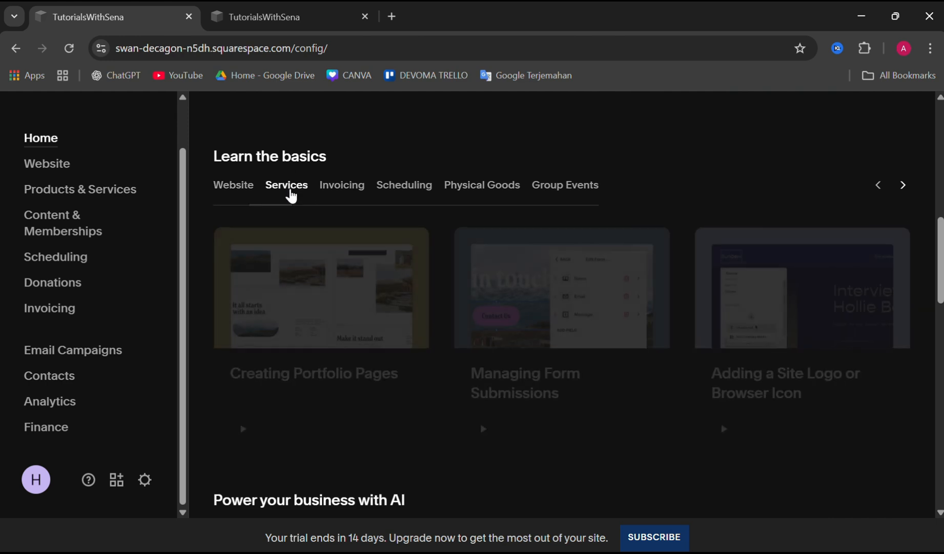
pyautogui.click(240, 196)
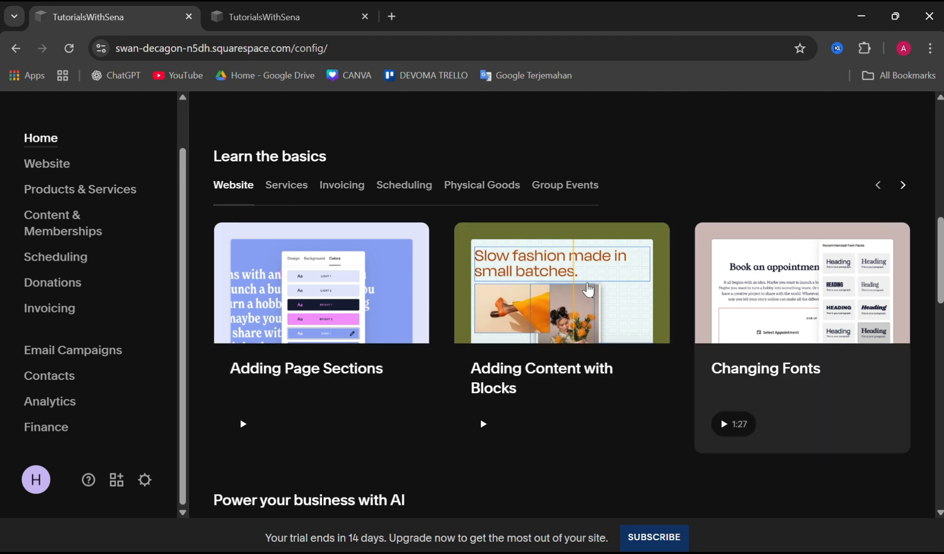
pyautogui.click(296, 190)
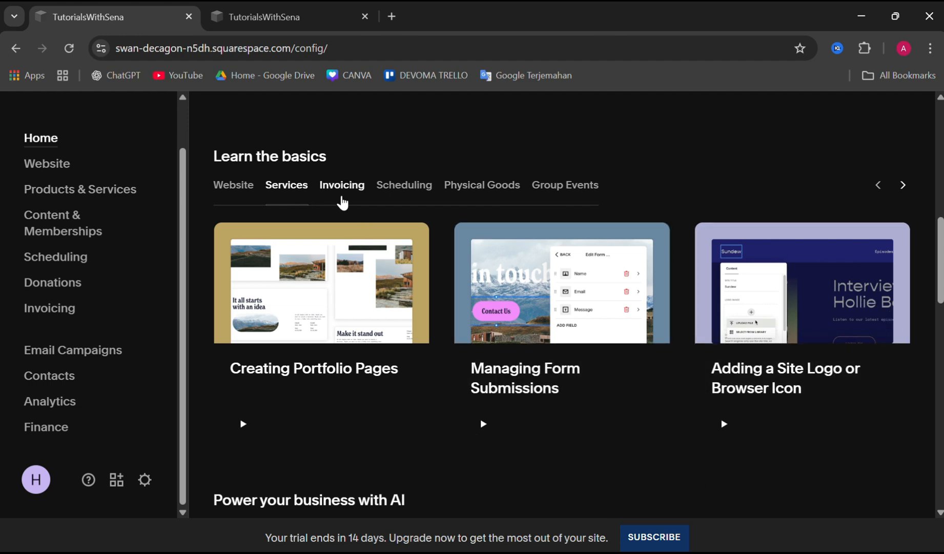
pyautogui.click(351, 197)
pyautogui.click(405, 194)
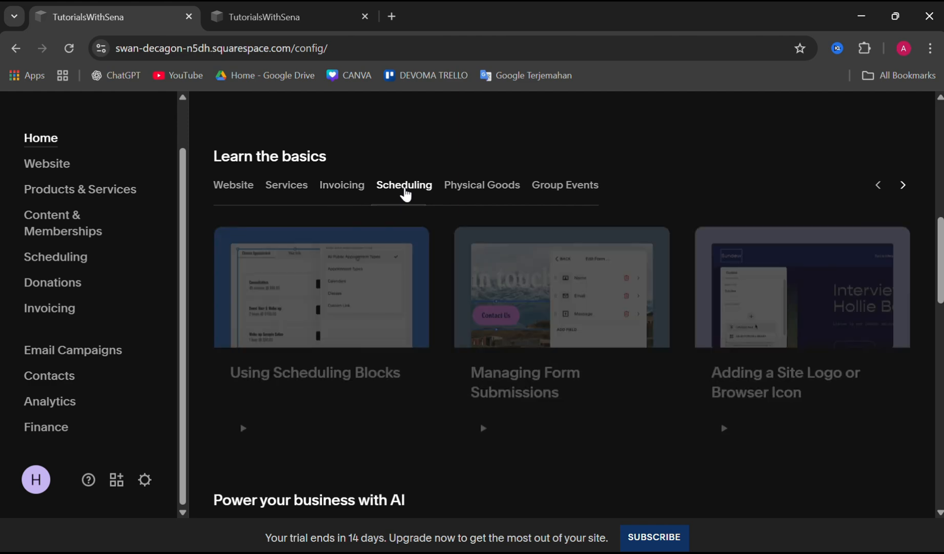
pyautogui.click(472, 193)
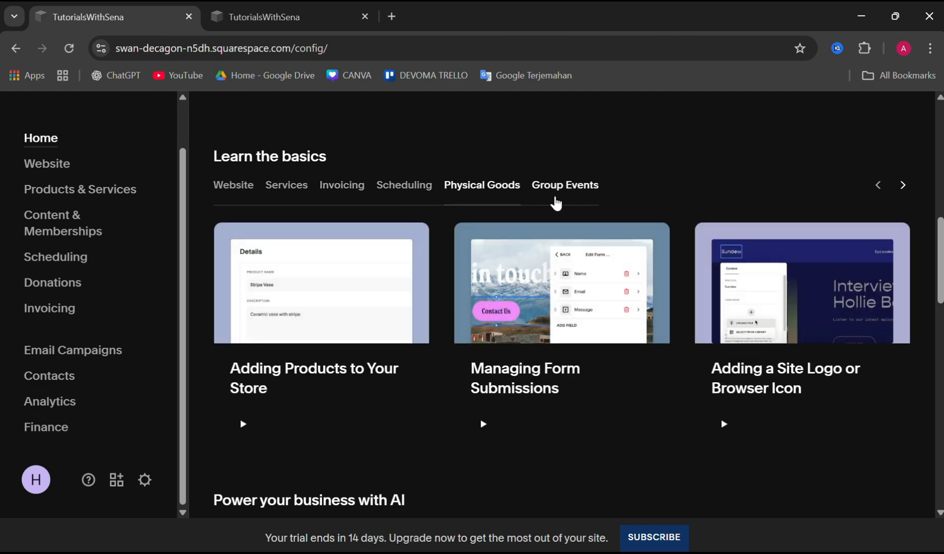
pyautogui.click(566, 194)
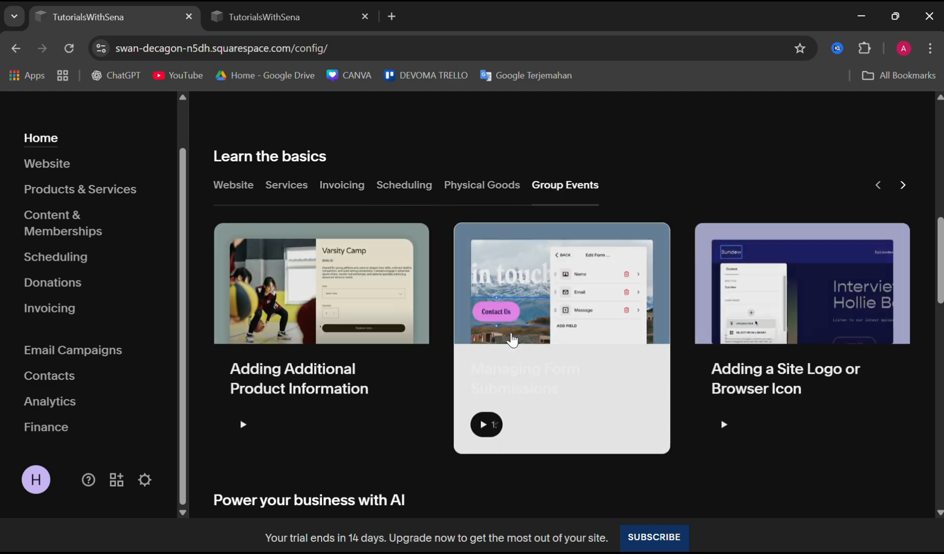
# - Look through the Beacon AI tools up to Discount Composer and the Discover more suggestions on the dashboard
pyautogui.scroll(-3, 510, 338)
pyautogui.scroll(-4, 511, 337)
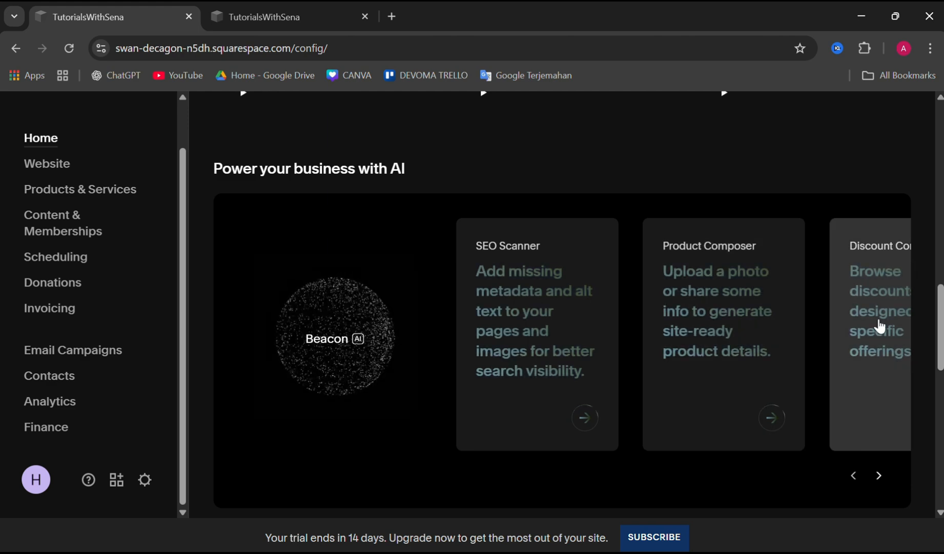
pyautogui.scroll(-2, 880, 327)
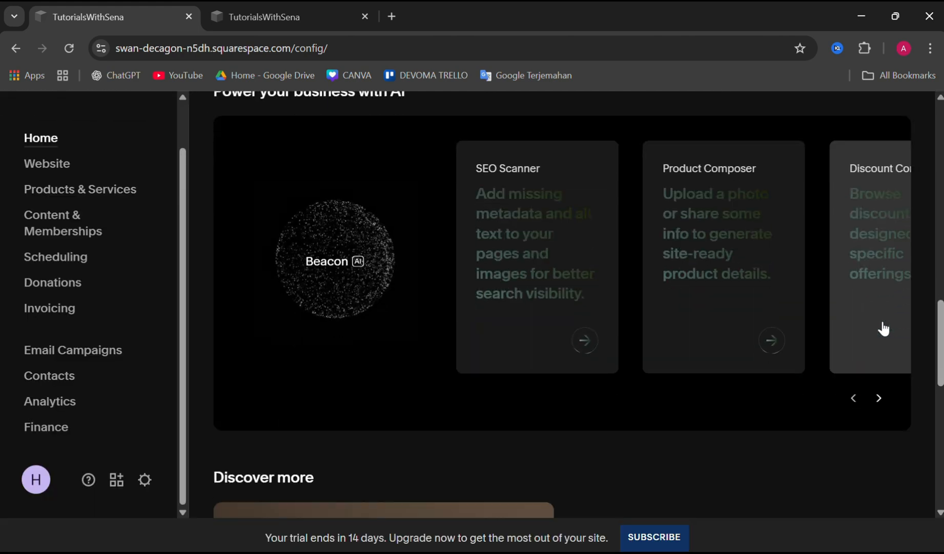
pyautogui.click(879, 399)
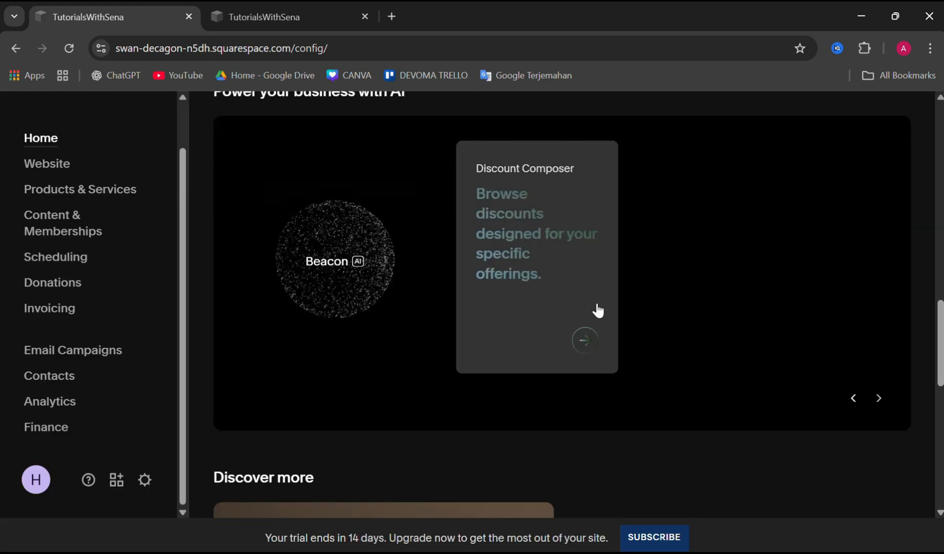
pyautogui.scroll(-1, 597, 309)
pyautogui.scroll(-5, 598, 310)
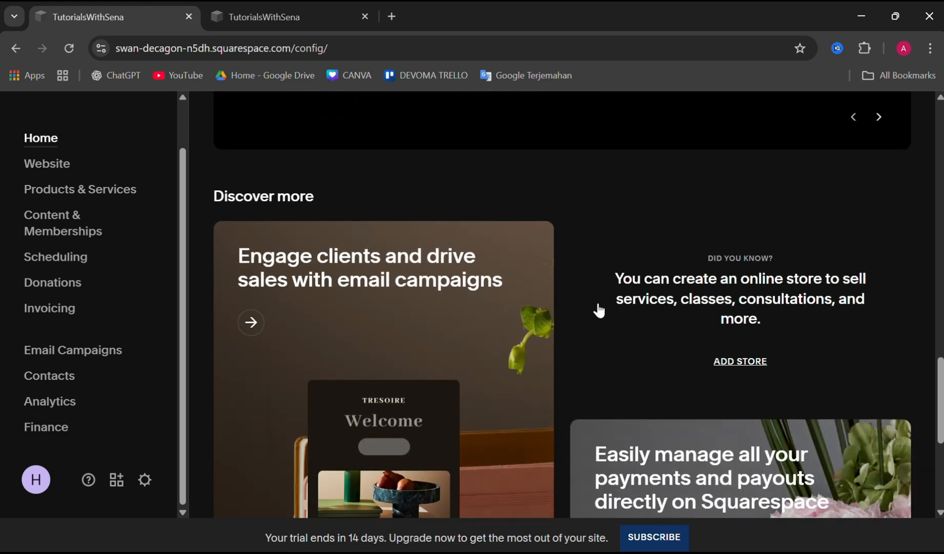
# - Open the custom domain settings from the home dashboard and check the Use a Domain I Own option without entering a domain
pyautogui.scroll(10, 598, 310)
pyautogui.scroll(2, 598, 310)
pyautogui.scroll(-2, 598, 310)
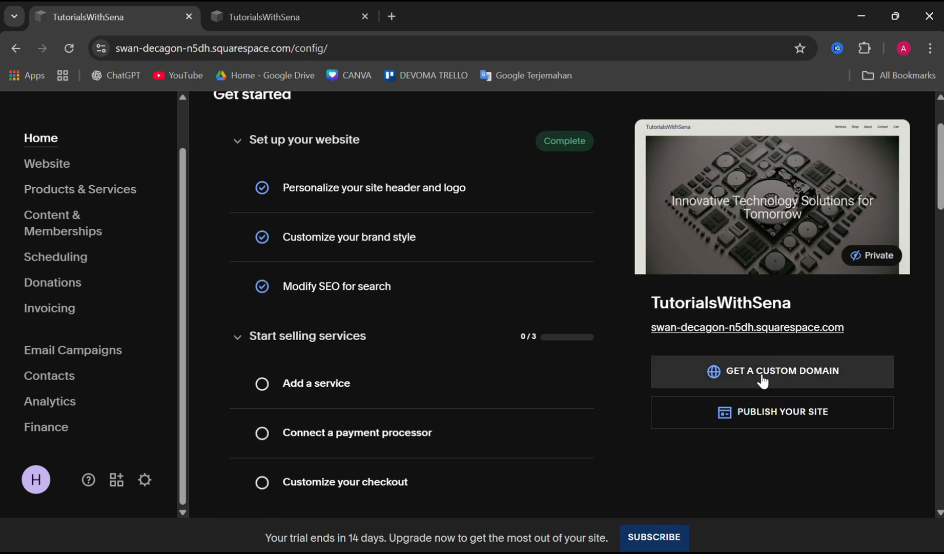
pyautogui.click(782, 373)
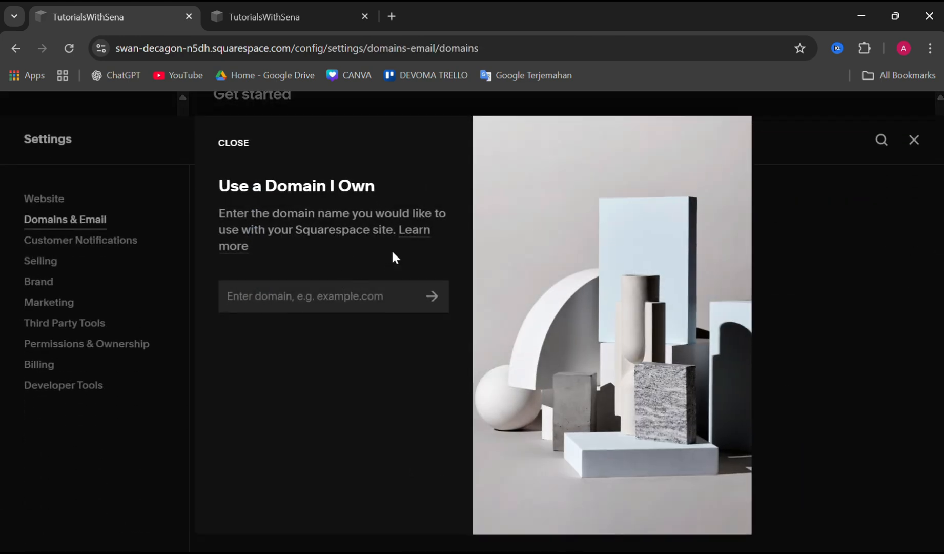
pyautogui.click(914, 140)
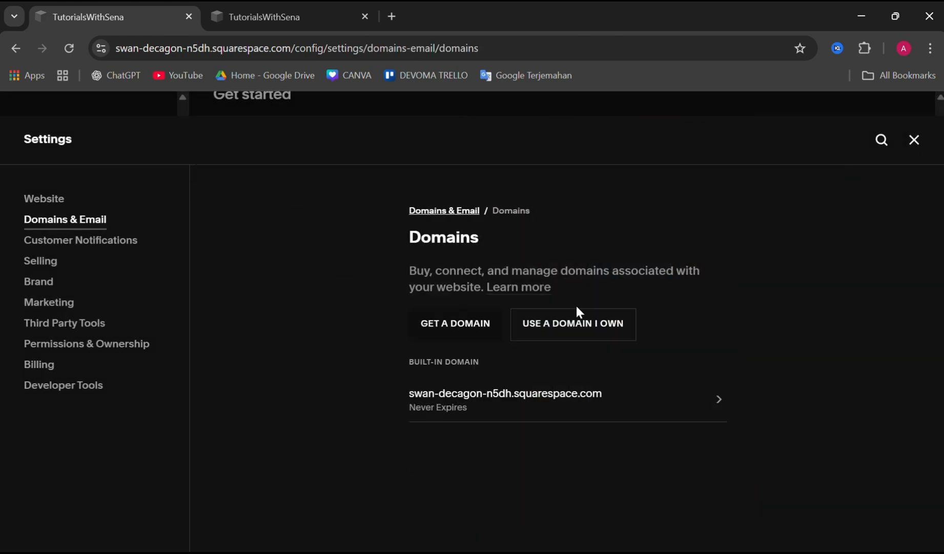
# - Look over the suggested new domains and their prices without adding one, and return to the home dashboard
pyautogui.click(447, 330)
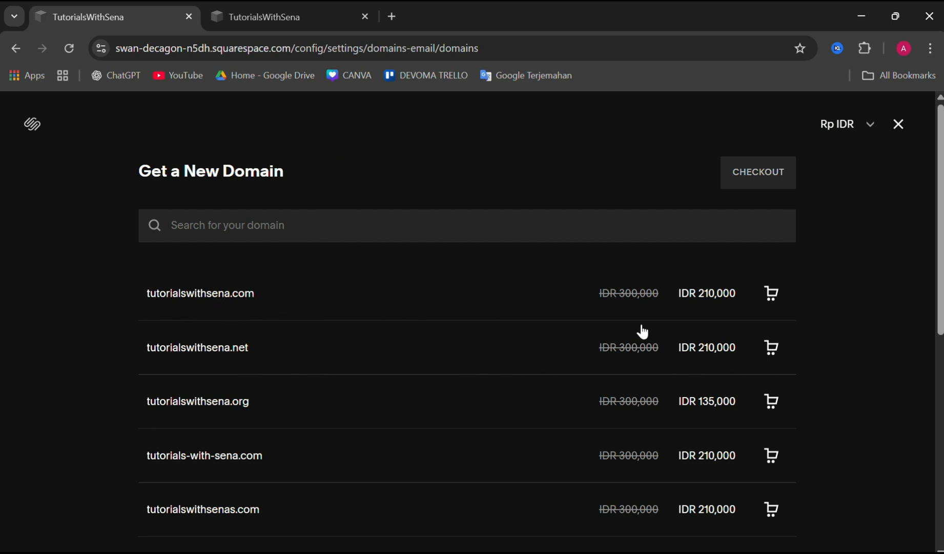
pyautogui.scroll(-2, 563, 298)
pyautogui.scroll(2, 472, 287)
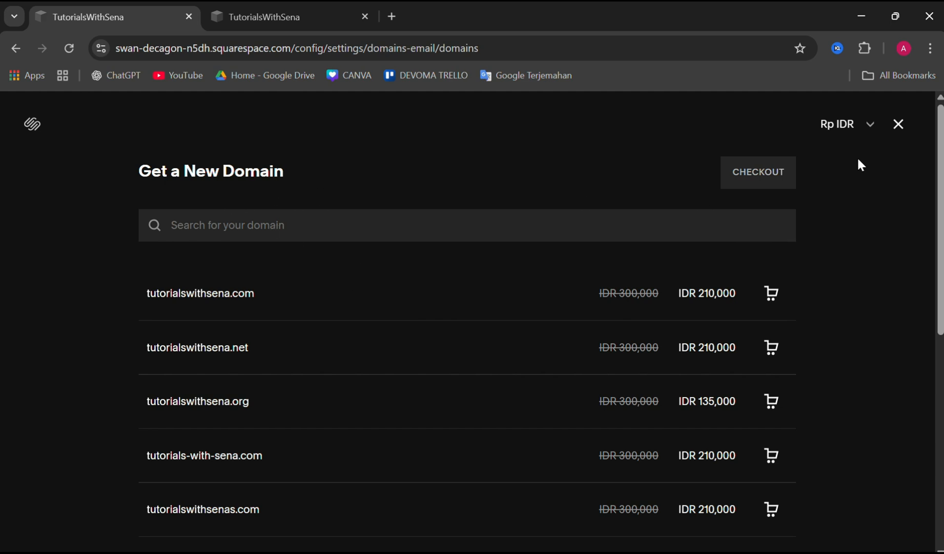
pyautogui.click(899, 125)
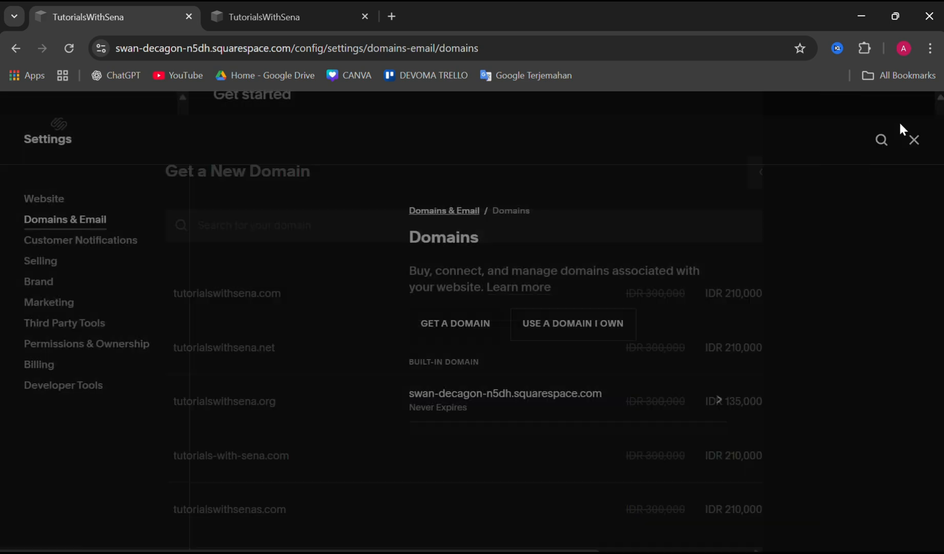
pyautogui.click(913, 145)
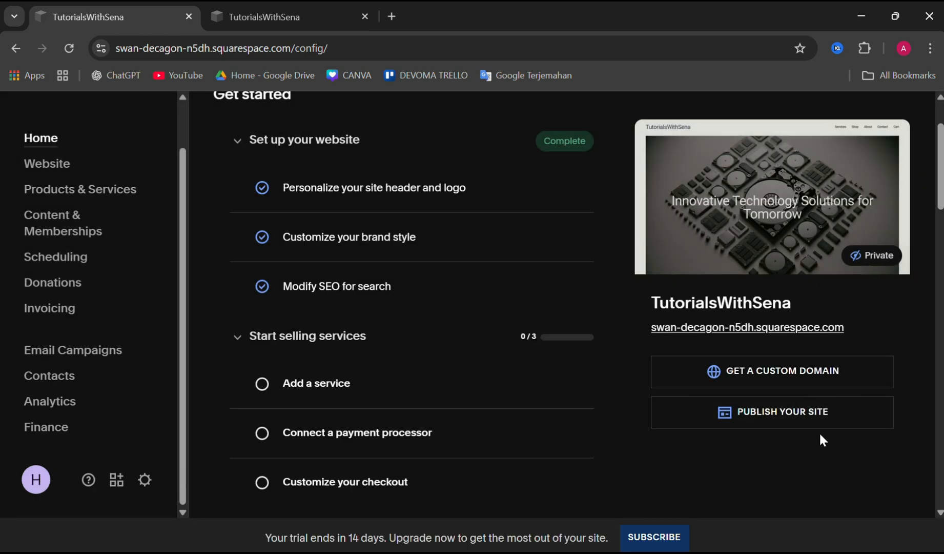
# - Check the Site Availability options for publishing the site and view the upgrade plans without selecting one
pyautogui.click(800, 413)
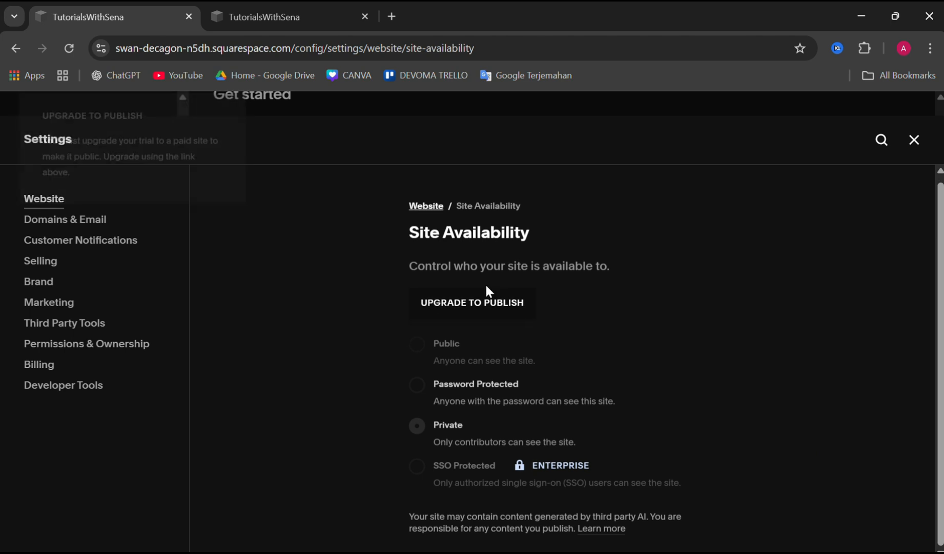
pyautogui.click(495, 306)
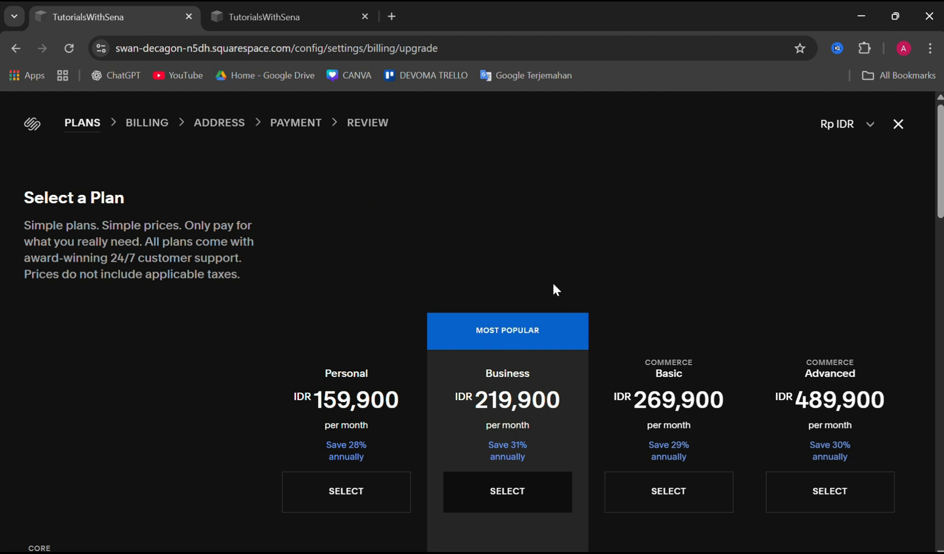
pyautogui.click(903, 126)
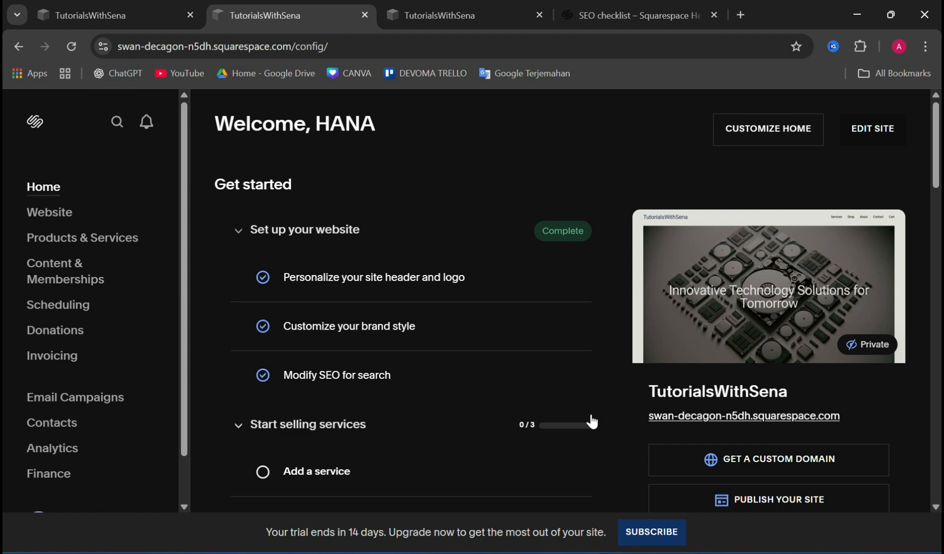
pyautogui.scroll(-3, 592, 421)
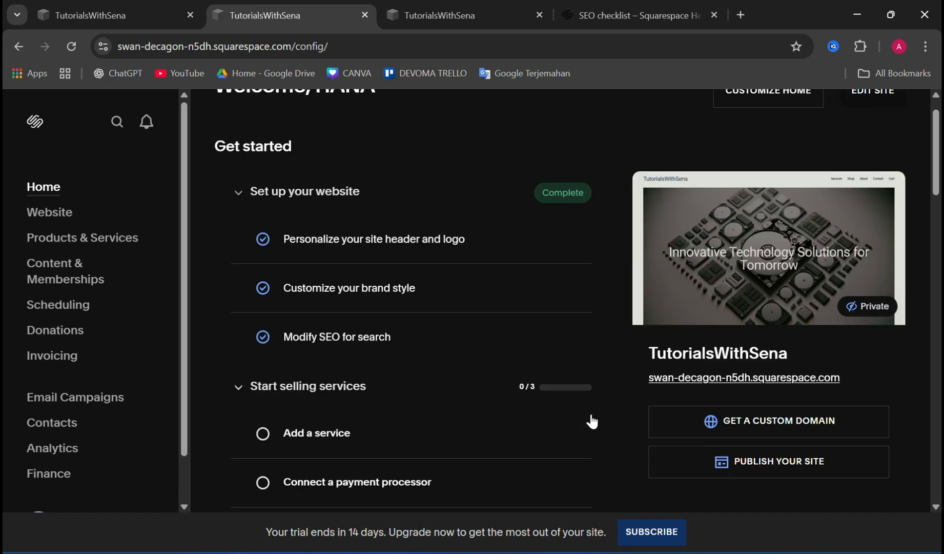
pyautogui.scroll(3, 592, 421)
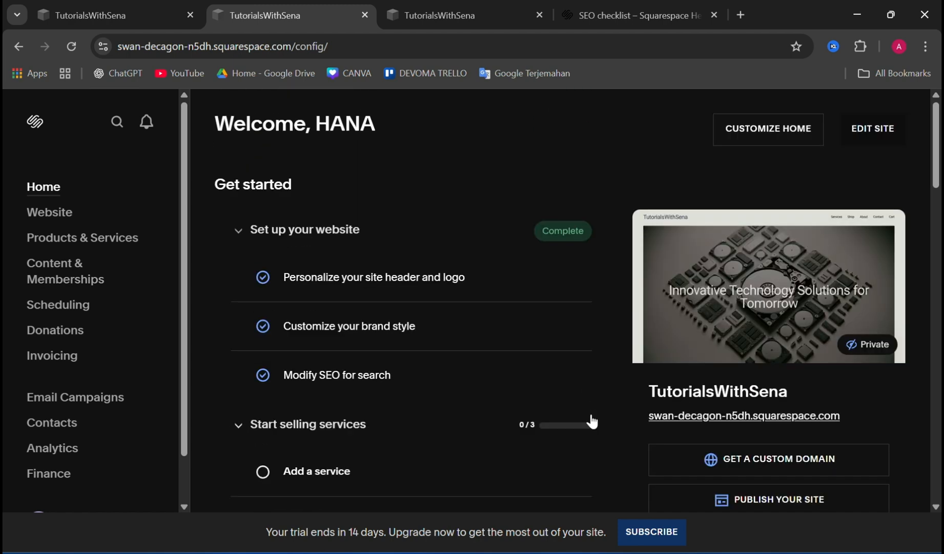